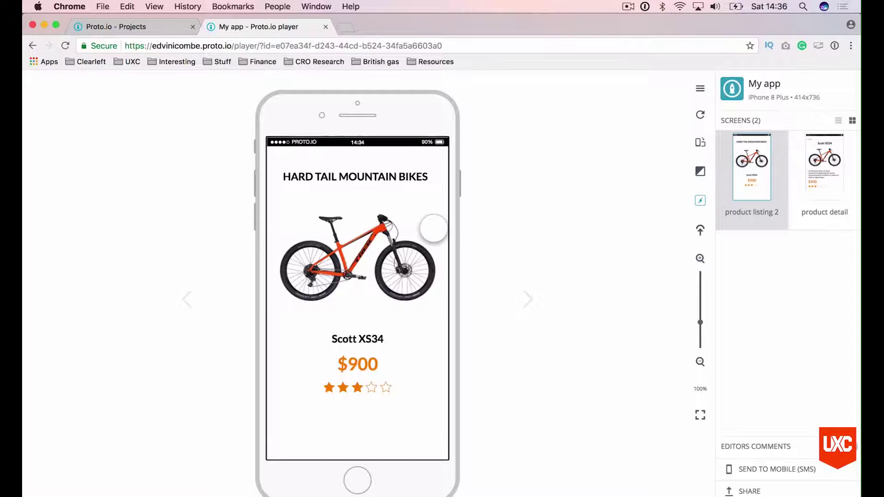
scroll(391, 205, "down", 5)
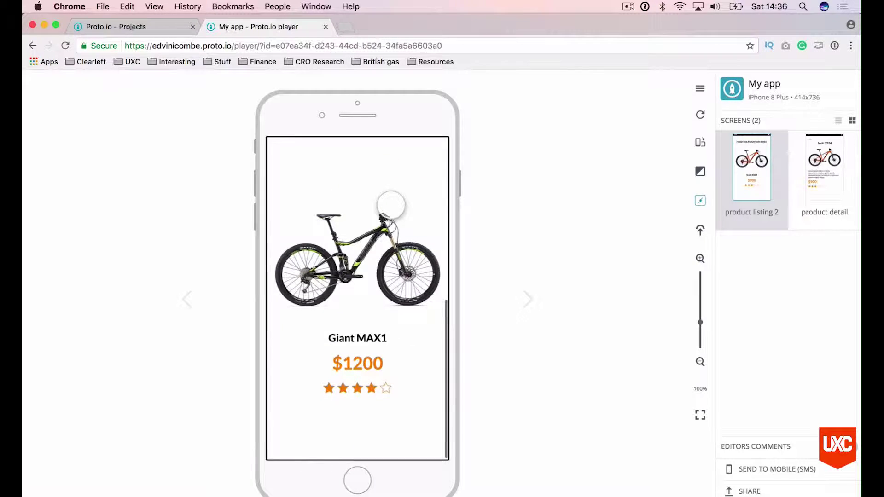
scroll(391, 205, "up", 5)
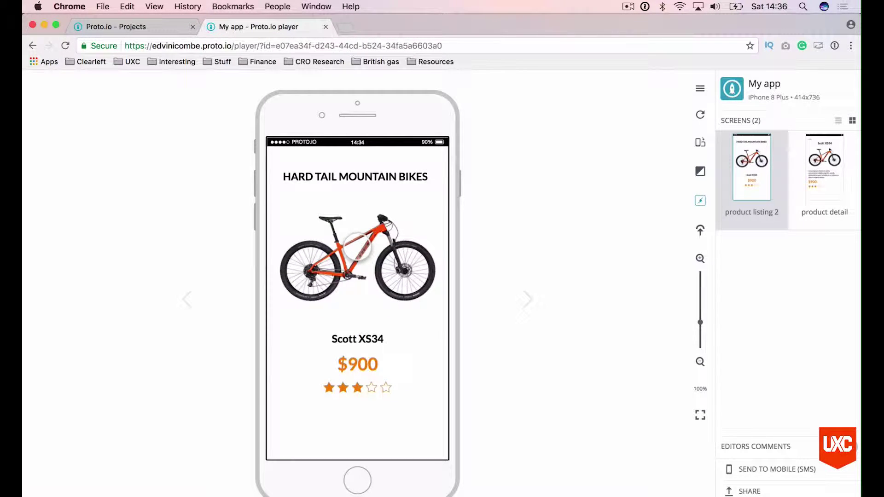
left_click(357, 247)
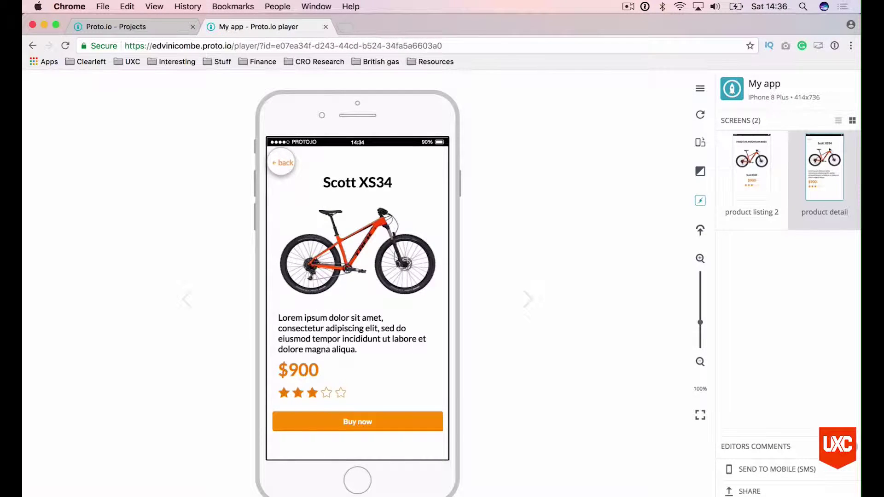
left_click(282, 163)
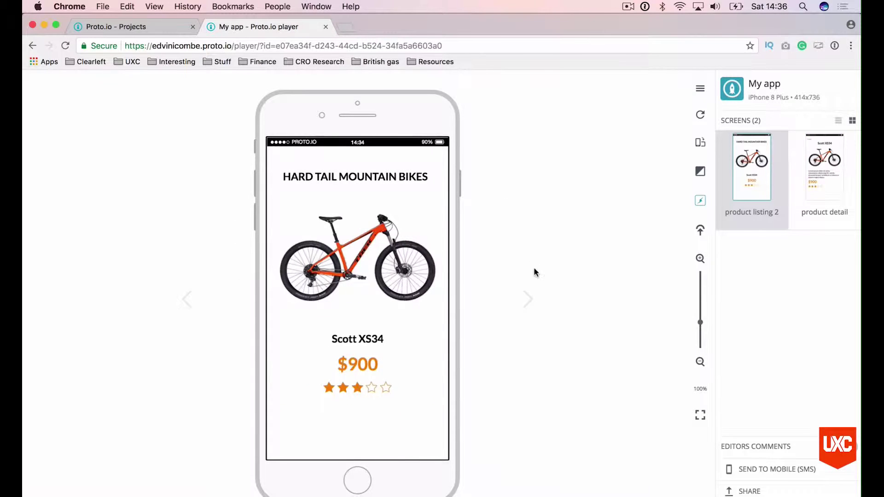
scroll(388, 253, "down", 5)
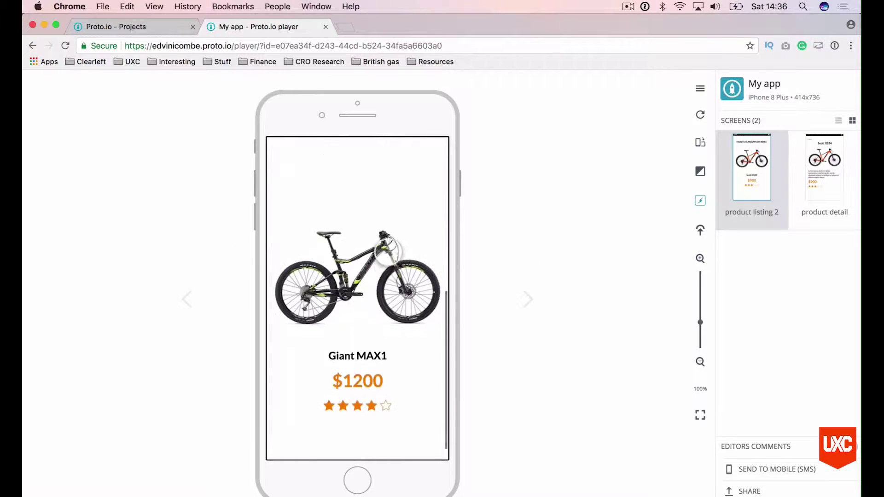
scroll(388, 253, "up", 5)
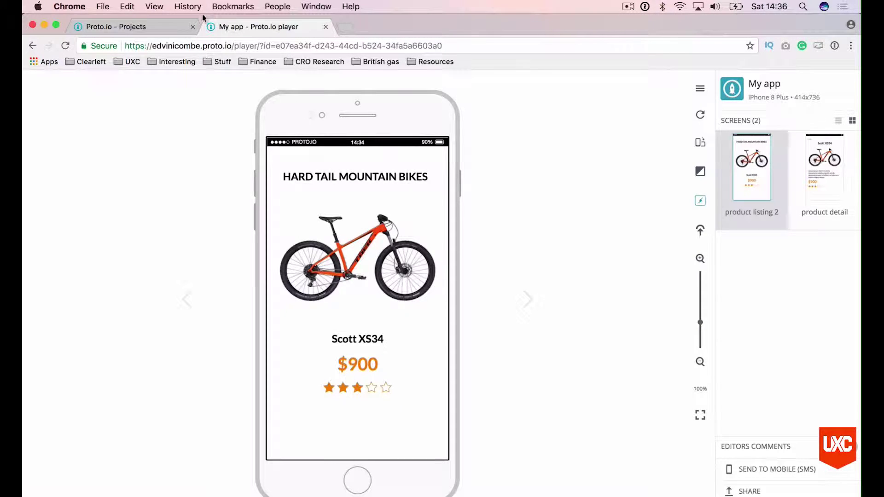
Create a Smart Phone / iPhone 8 project named 'My bike shop app' from the Projects tab
left_click(155, 27)
mouse_move(177, 206)
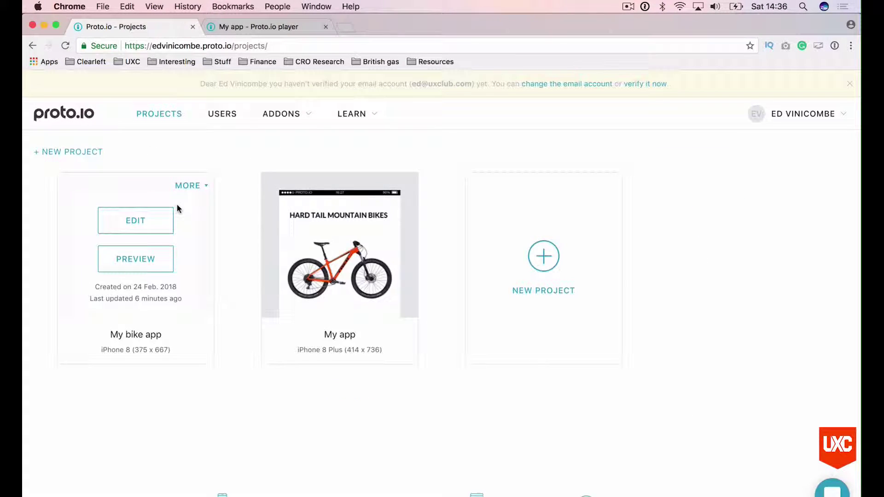
left_click(543, 256)
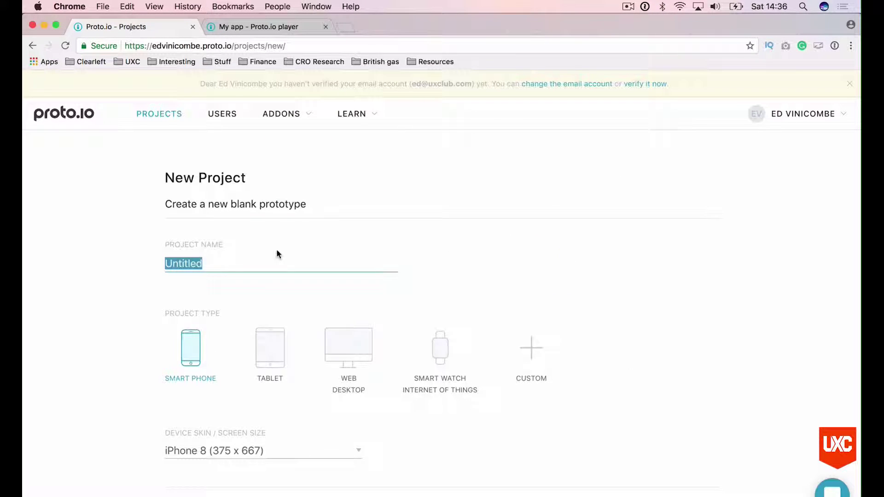
type("My bike ")
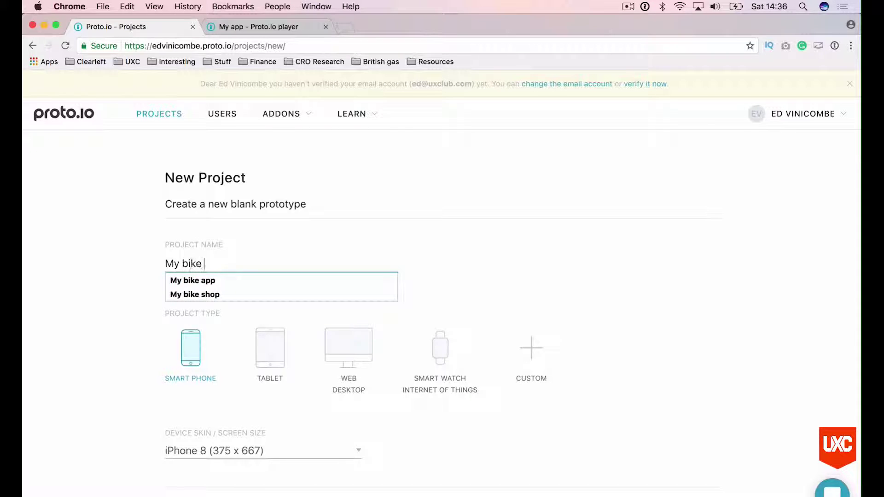
type("shopp app")
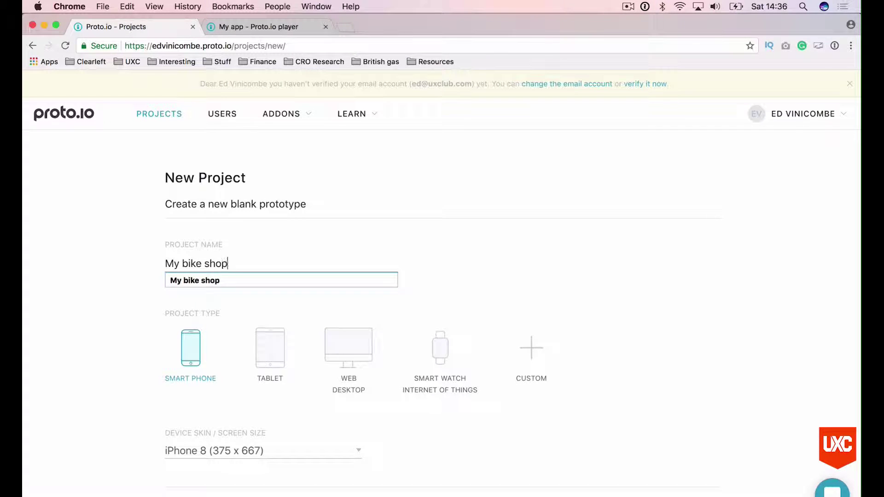
key("BackSpace")
key("BackSpace")
key("BackSpace")
key("BackSpace")
key("BackSpace")
type("app")
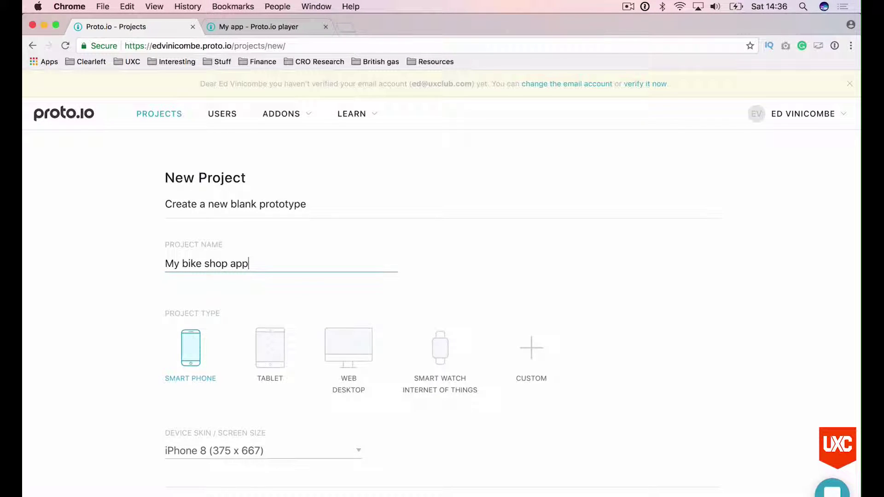
left_click(504, 272)
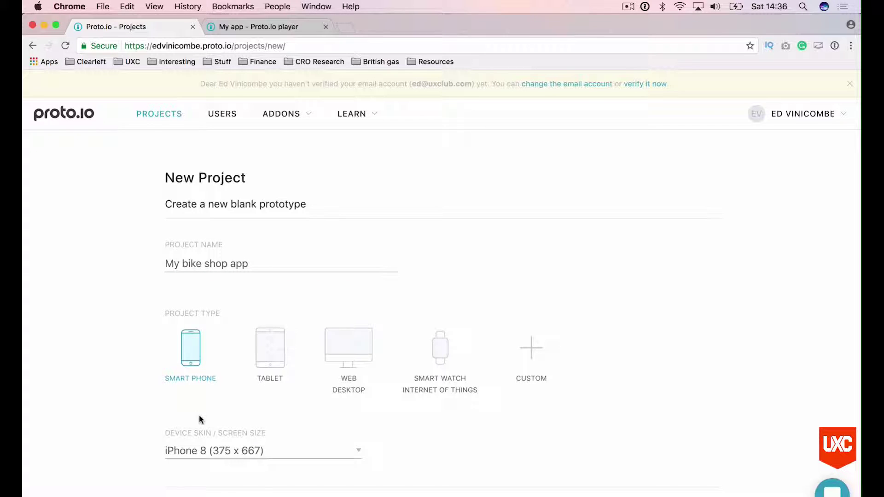
scroll(198, 418, "down", 1)
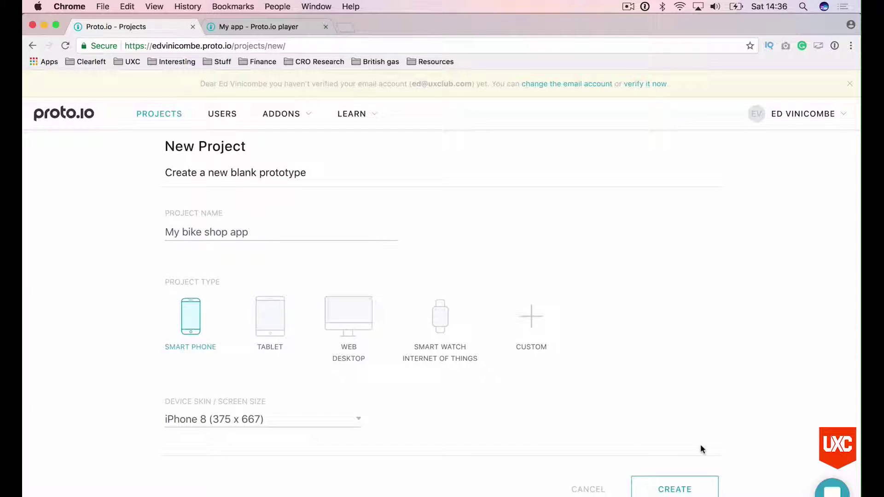
scroll(699, 449, "down", 1)
left_click(680, 479)
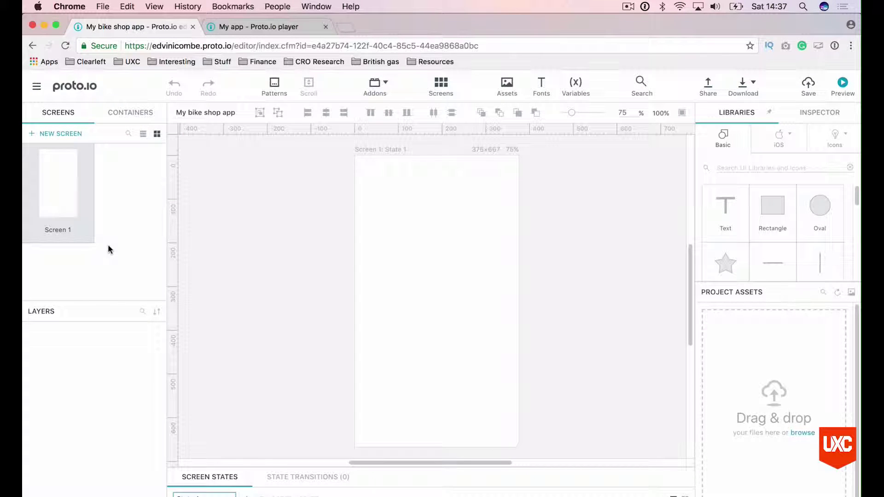
left_click(130, 113)
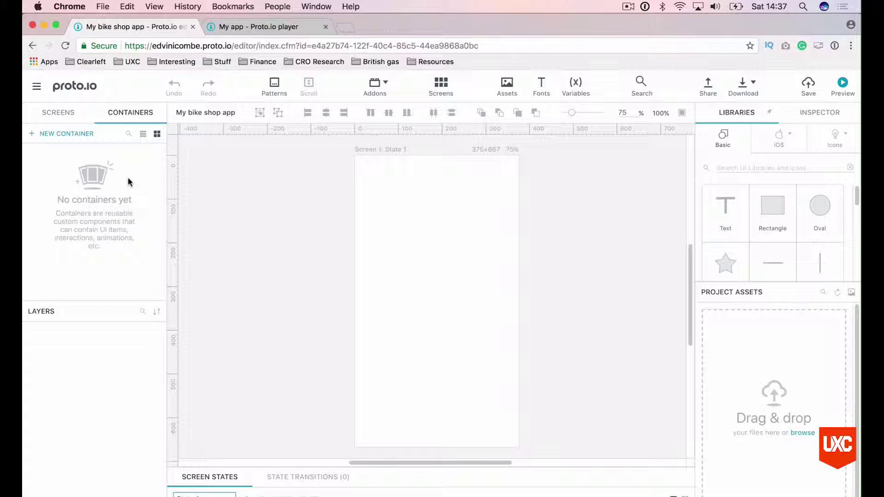
left_click(55, 114)
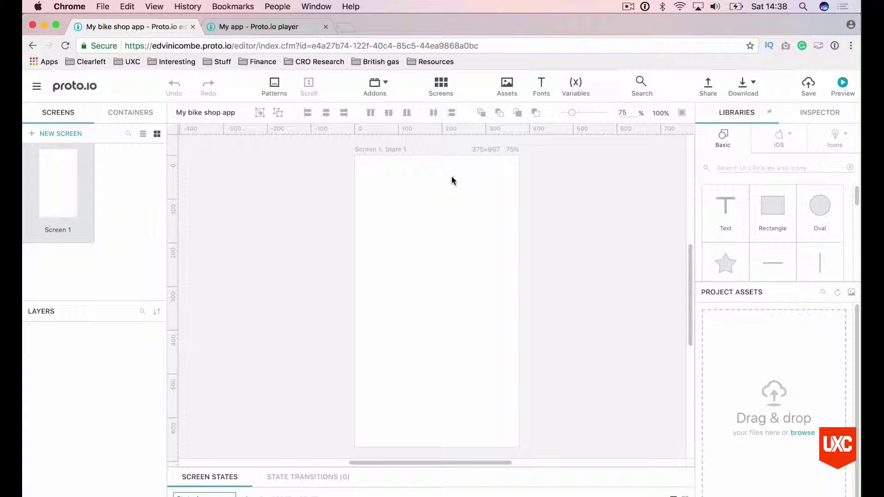
key("super+f")
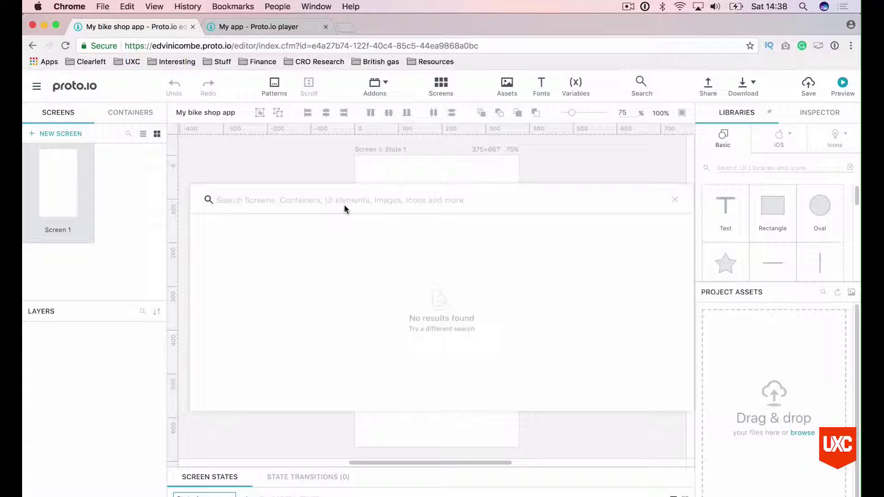
type("button")
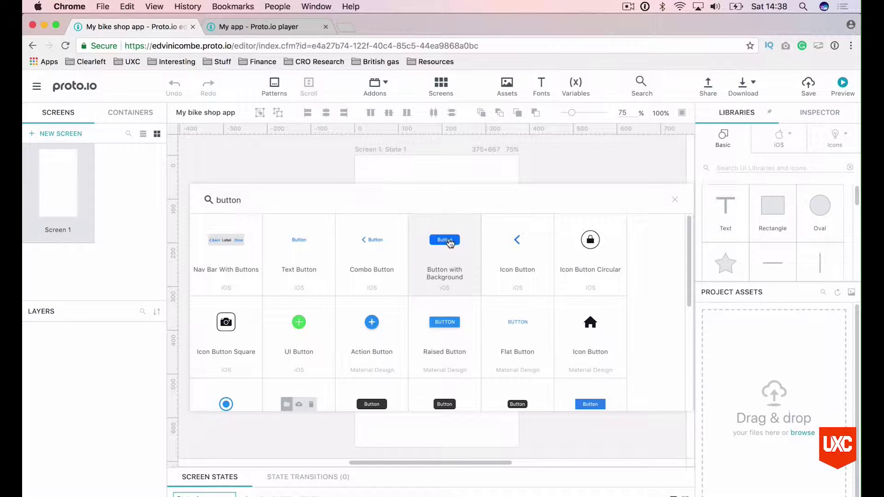
left_click(450, 243)
left_click_drag(426, 165, 464, 392)
left_click(467, 358)
left_click(447, 395)
key("BackSpace")
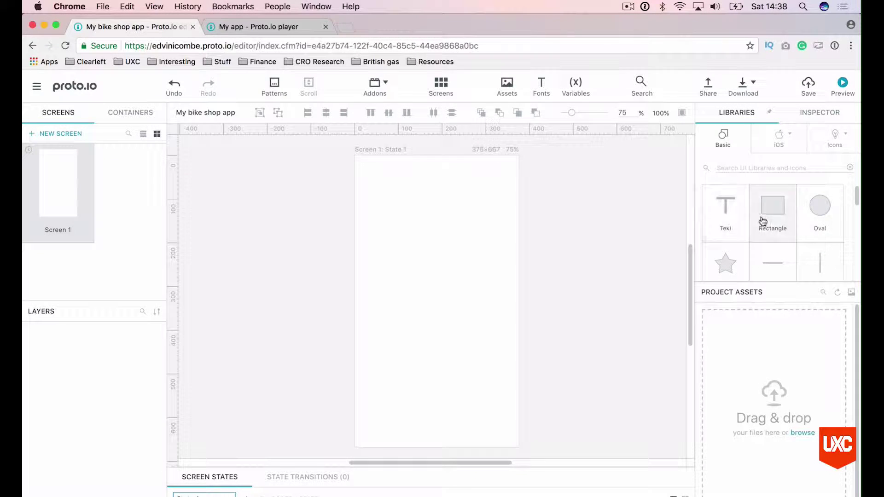
Browse the Basic and iOS component libraries
scroll(805, 217, "down", 3)
scroll(806, 217, "down", 3)
scroll(826, 217, "down", 4)
scroll(825, 217, "up", 4)
scroll(826, 216, "up", 5)
left_click(778, 140)
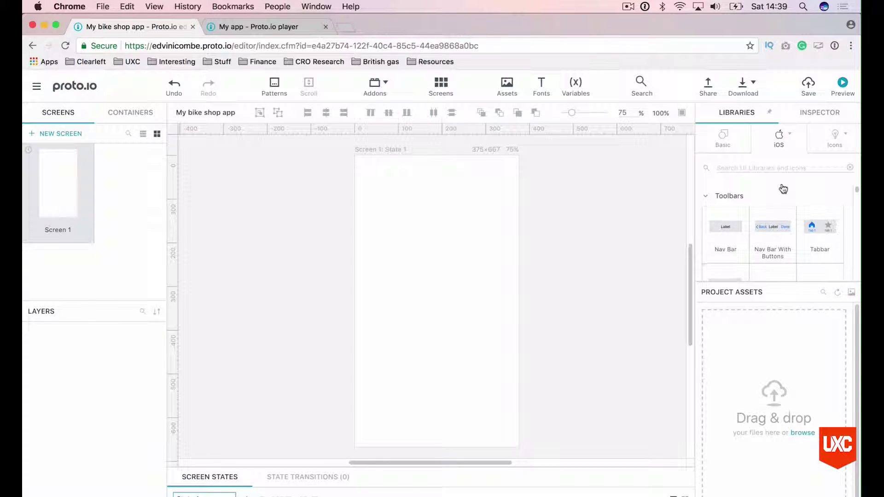
scroll(777, 222, "down", 3)
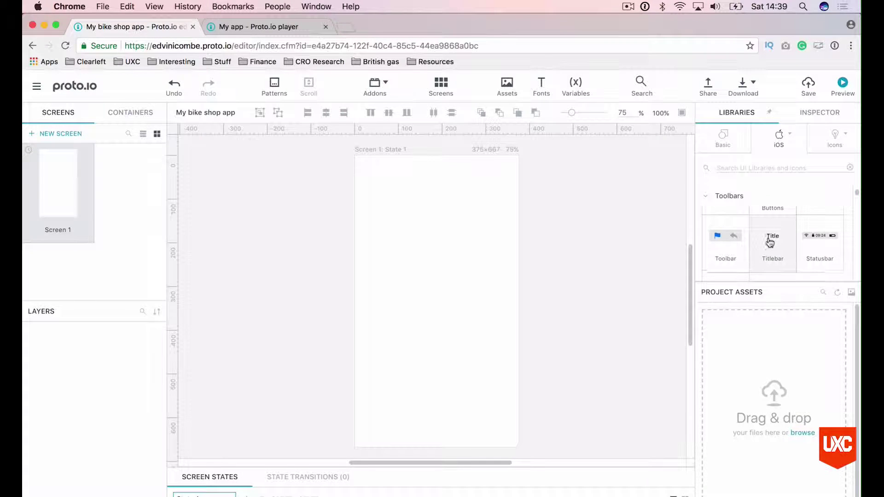
scroll(802, 235, "down", 1)
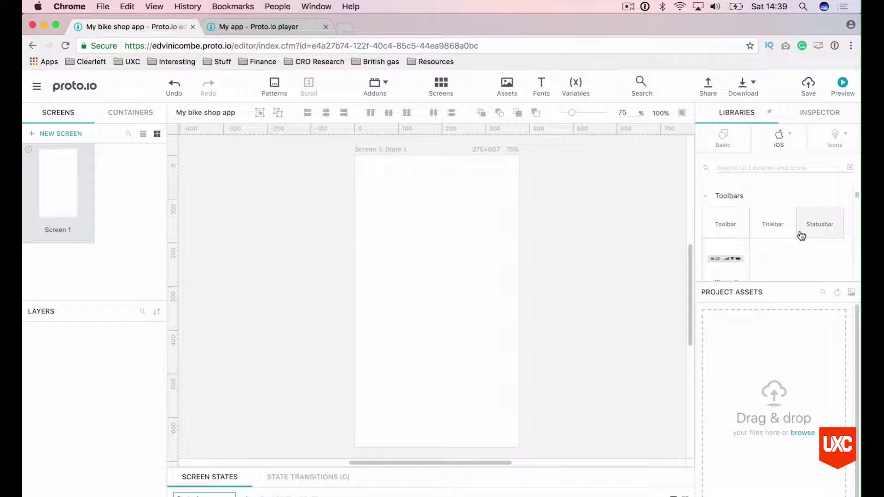
scroll(802, 235, "up", 4)
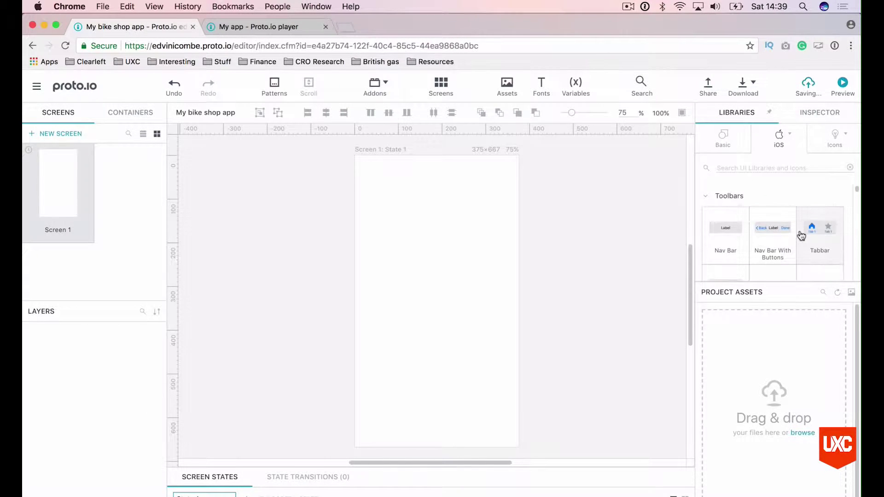
Browse the Popular icon set in the Icons library and zoom in on Screen 1
left_click(833, 139)
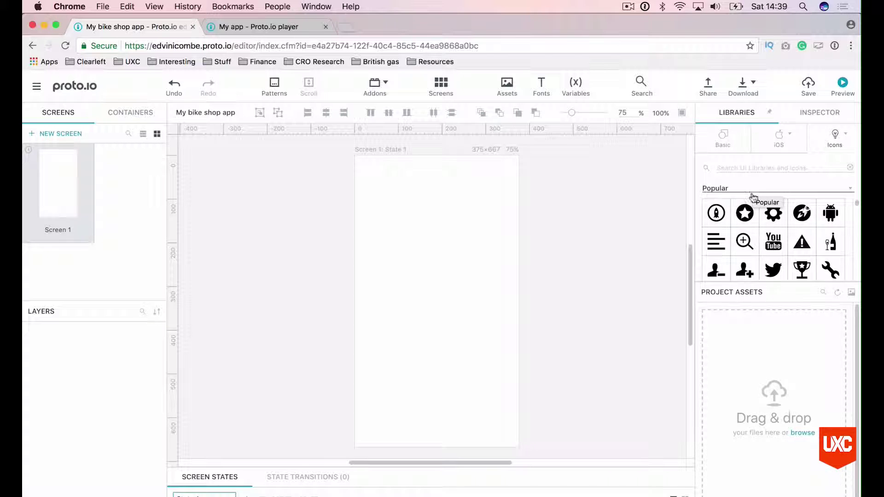
scroll(779, 244, "down", 1)
scroll(779, 244, "down", 10)
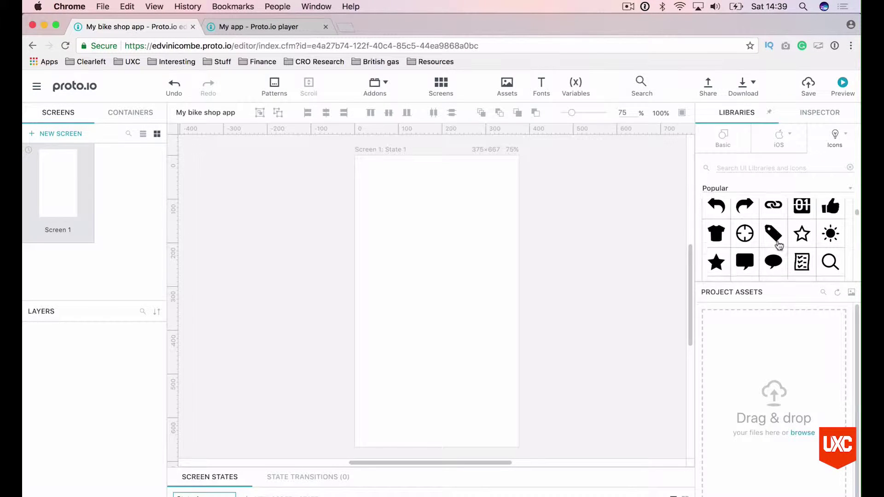
scroll(732, 242, "down", 5)
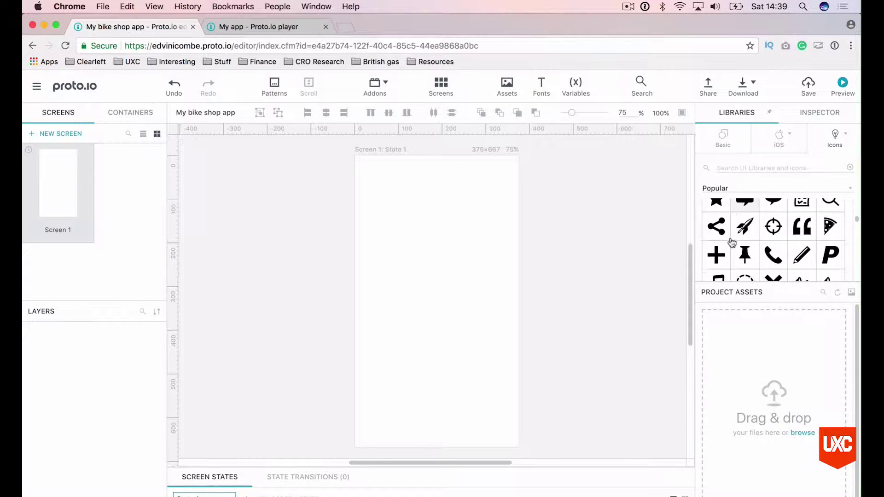
scroll(733, 243, "up", 10)
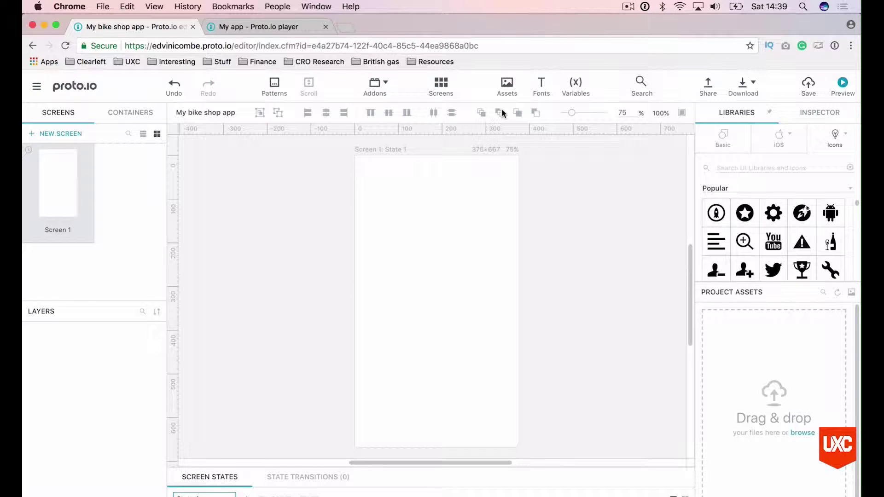
mouse_move(572, 112)
left_mouse_down()
mouse_move(583, 115)
mouse_move(567, 113)
mouse_move(575, 116)
left_mouse_up()
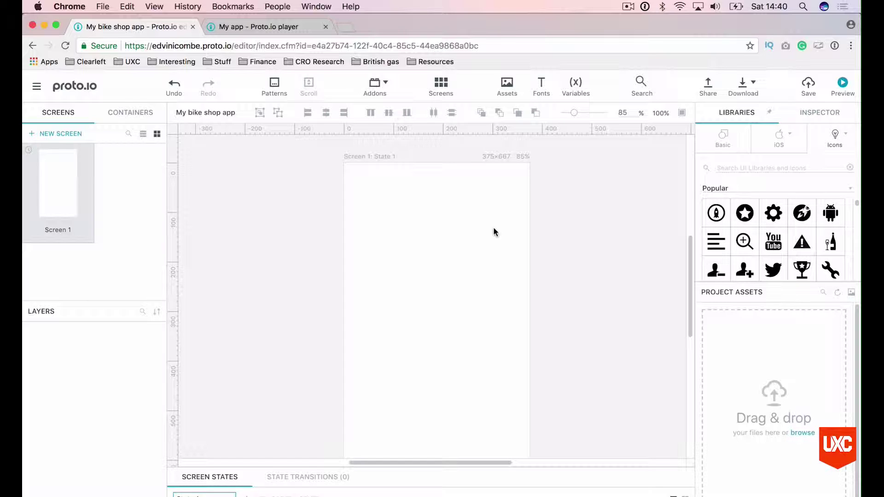
Add the iOS Statusbar to Screen 1, snapped to the top edge at Y 0
left_click(777, 143)
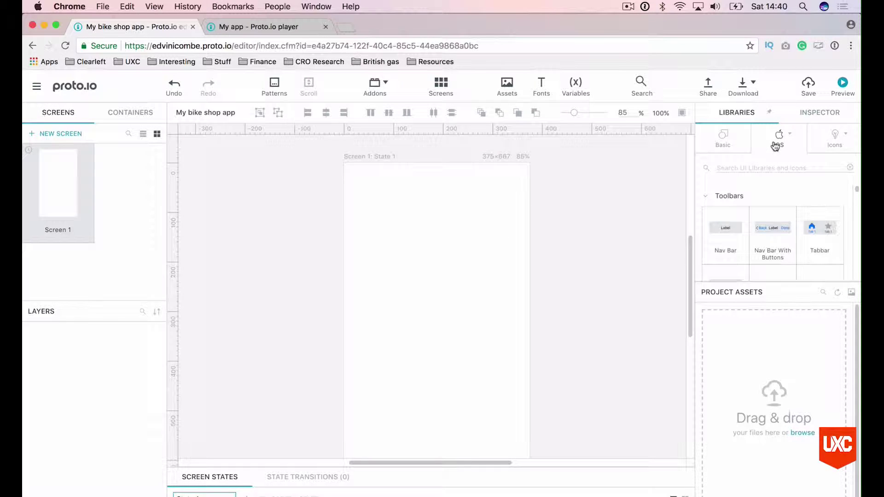
scroll(766, 211, "down", 3)
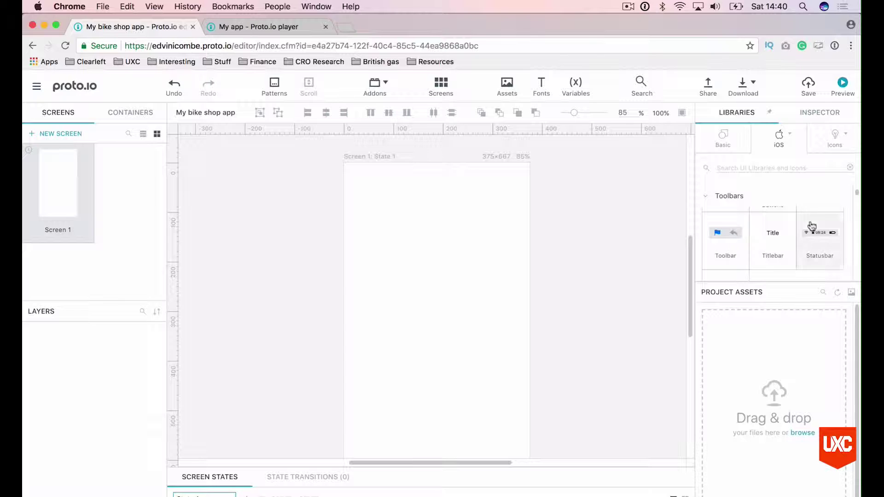
left_click_drag(812, 239, 282, 191)
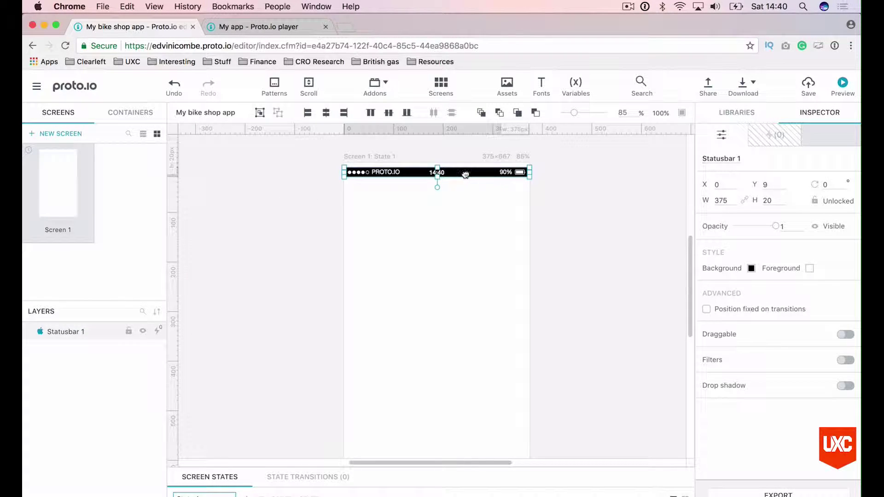
left_click_drag(465, 174, 465, 170)
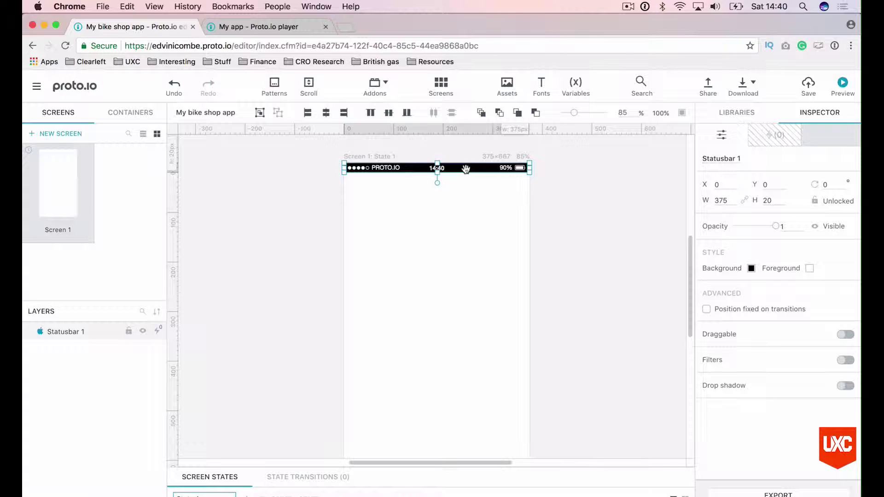
scroll(441, 213, "down", 2)
left_click(441, 213)
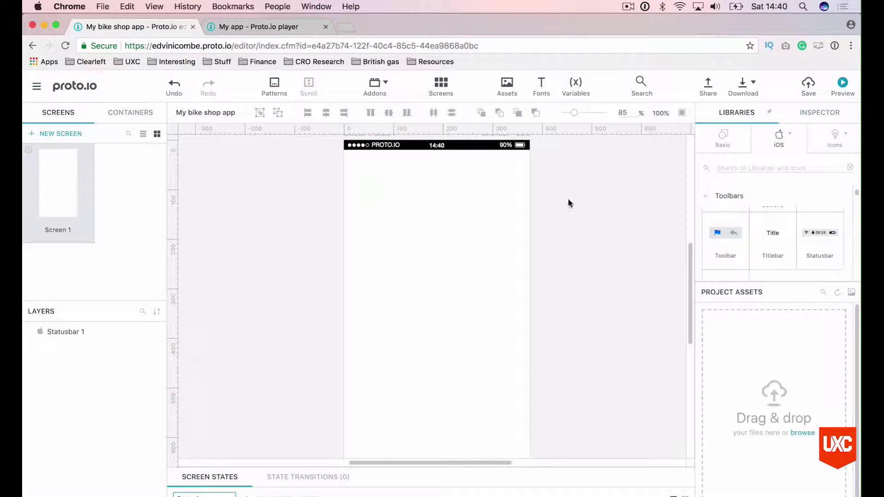
Add a text box reading 'Downhill mountain bikes' at font size 25
left_click(723, 137)
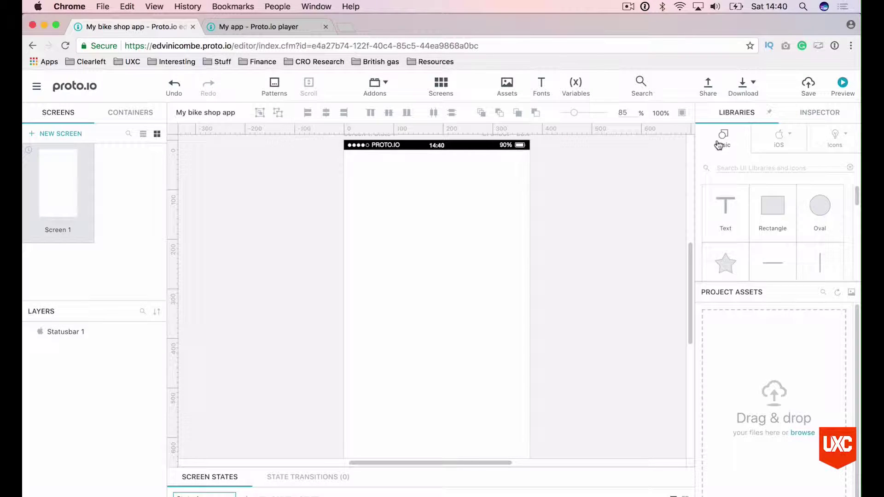
left_click_drag(734, 201, 440, 202)
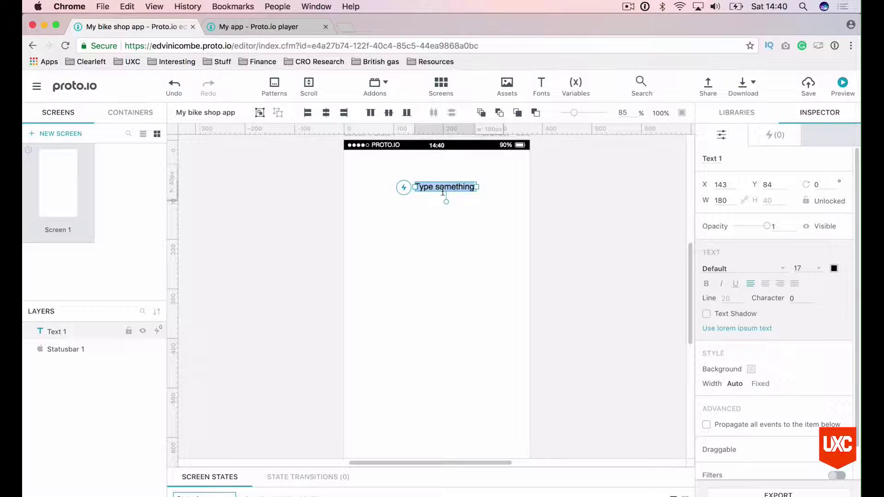
type("Down")
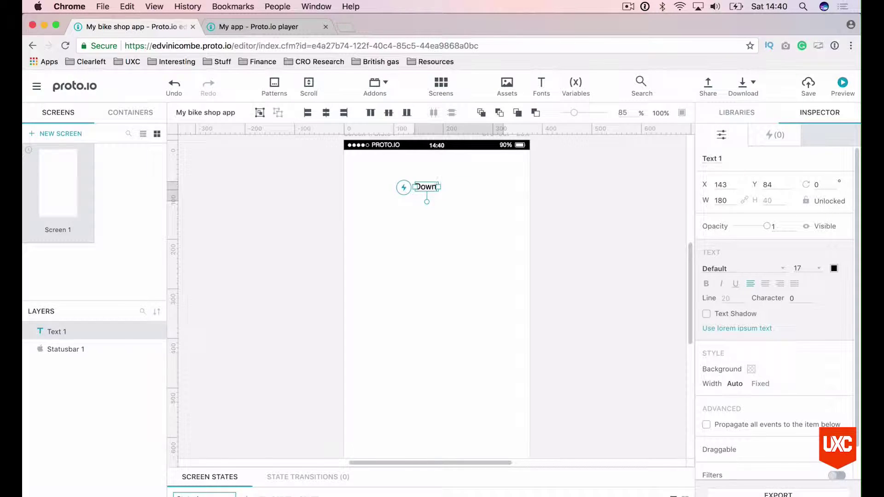
type("hill mount")
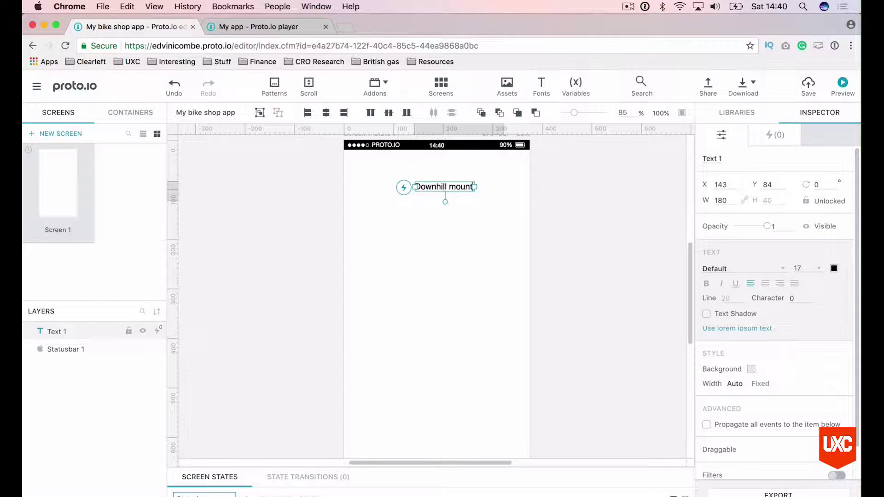
type("ain bikes")
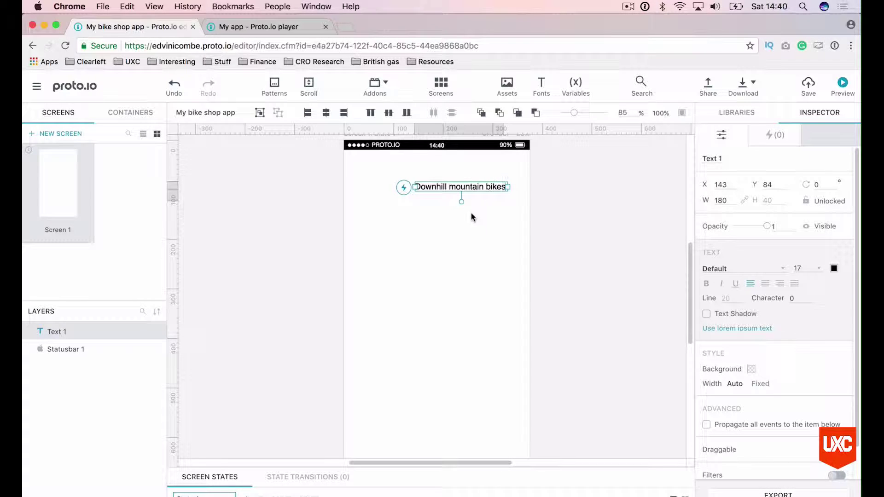
key("super+a")
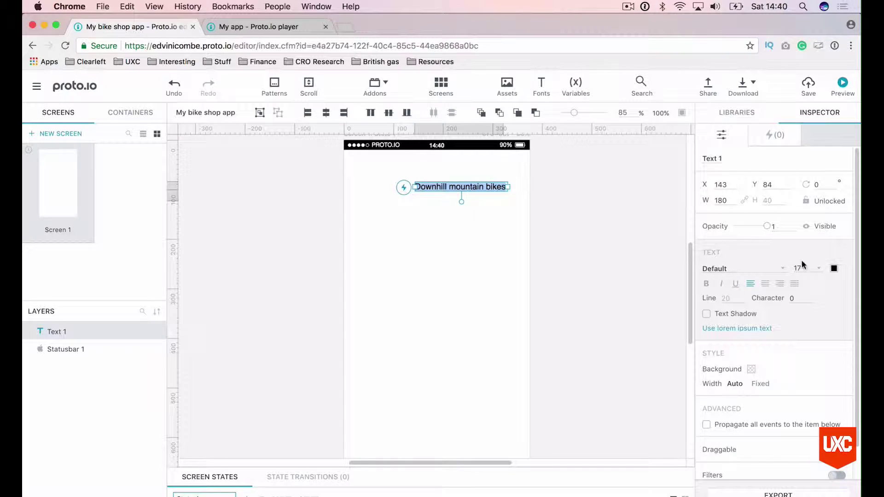
left_click(802, 267)
key("Return")
left_click(494, 203)
Centre the heading horizontally and move it up below the status bar at Y 60
left_click(495, 191)
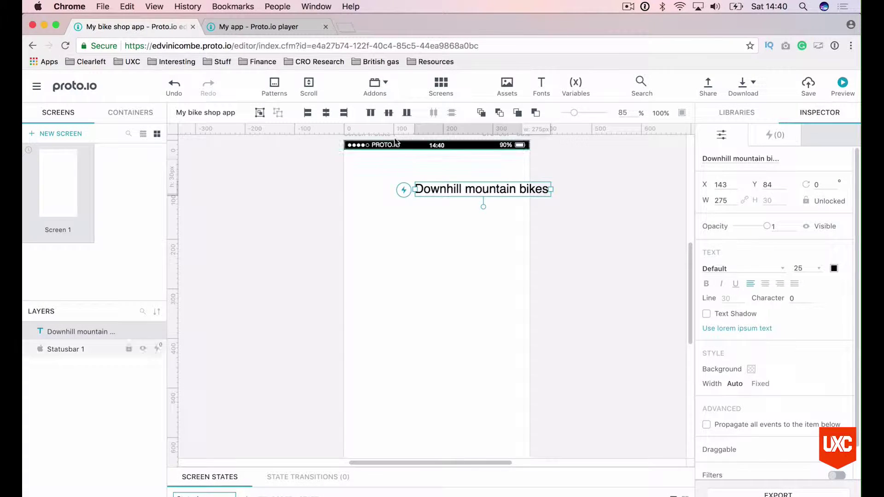
left_click(326, 116)
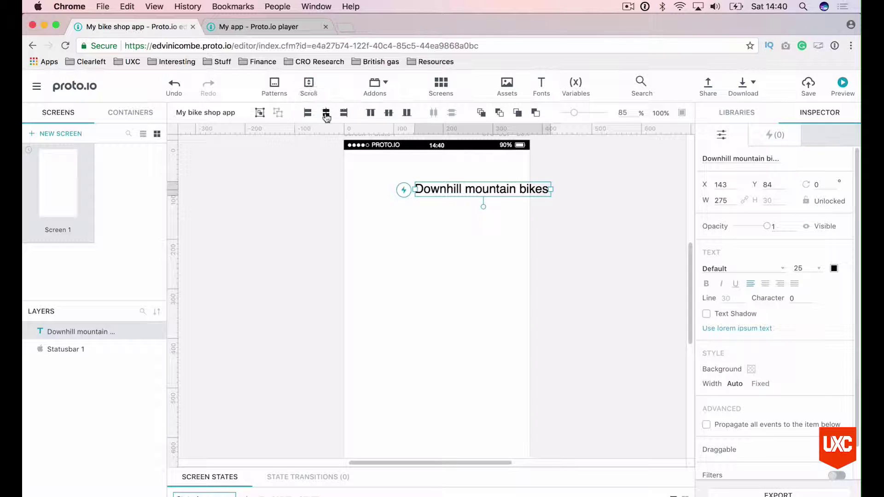
left_click(509, 247)
mouse_move(455, 192)
left_mouse_down()
mouse_move(459, 158)
mouse_move(458, 181)
left_mouse_up()
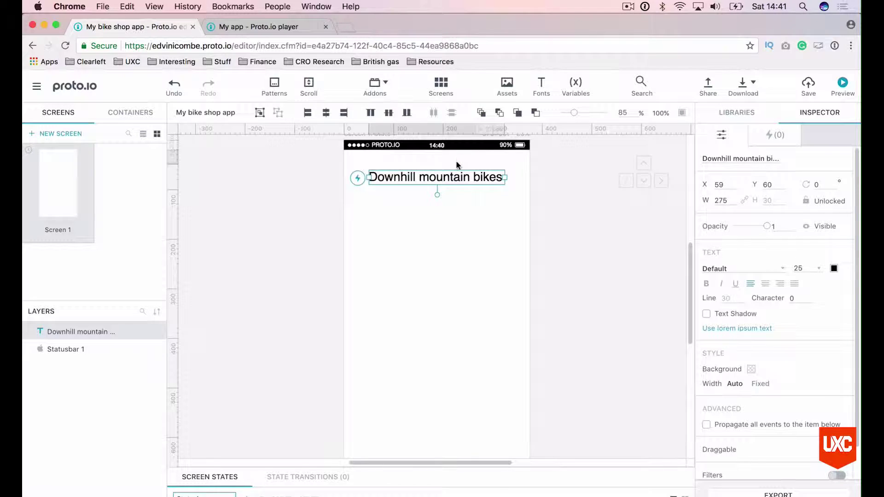
left_click(475, 250)
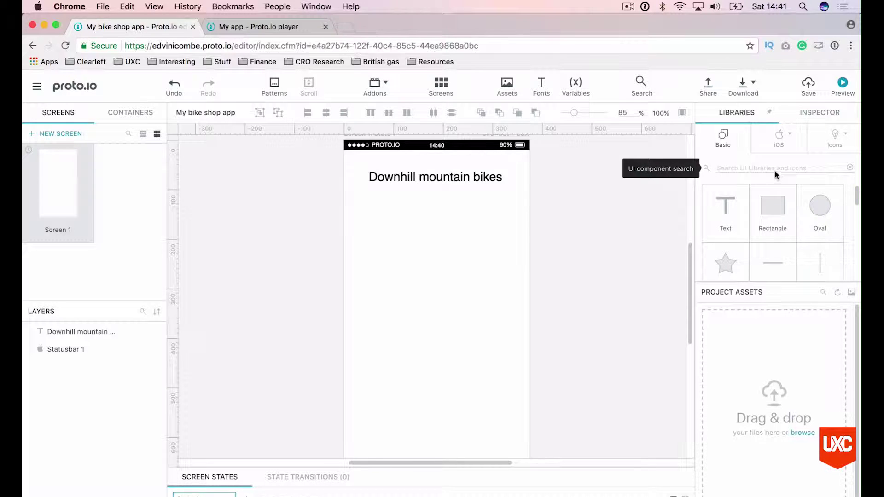
Place a 329×329 Image placeholder below the heading at X 23, Y 116
scroll(776, 202, "down", 3)
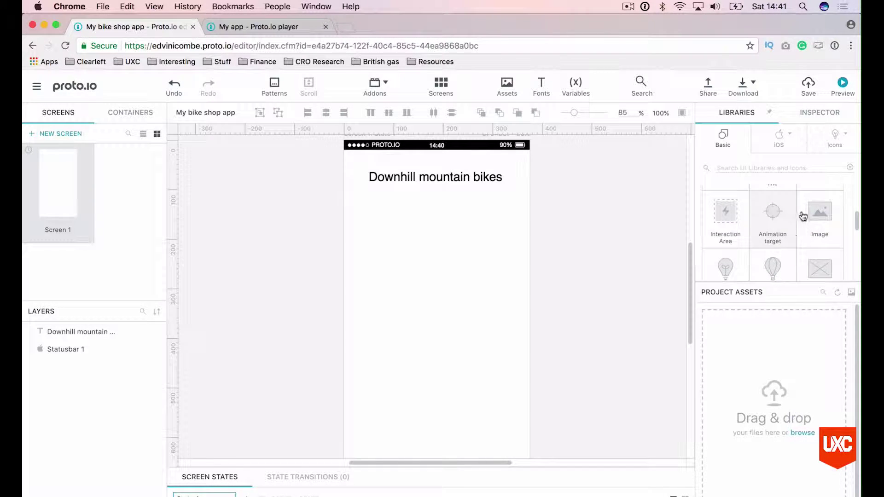
left_click_drag(806, 217, 374, 230)
left_click(423, 252)
left_click_drag(422, 251, 515, 254)
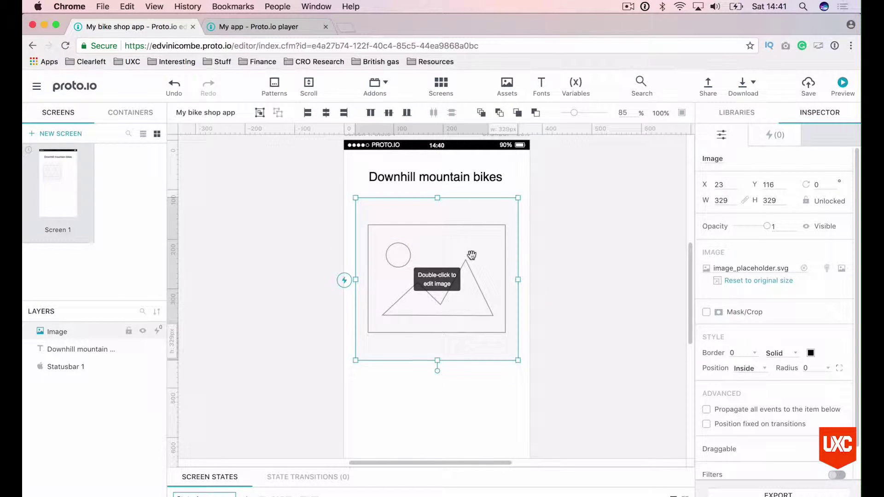
Copy the heading below the image and change its text to 'Scott XS34'
left_click(554, 266)
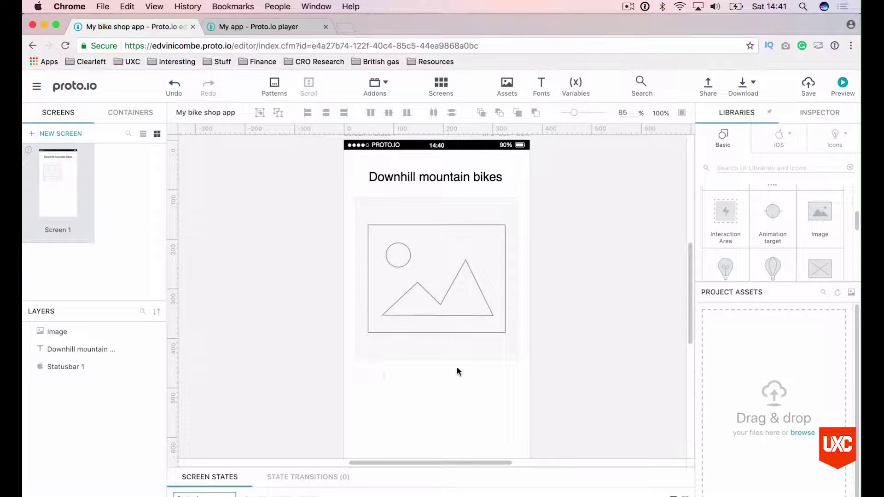
left_click(451, 181)
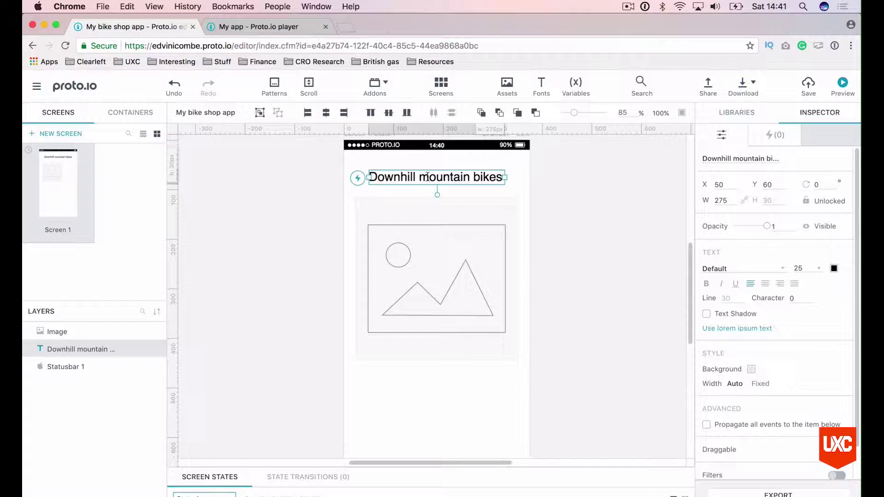
left_click_drag(431, 174, 429, 379)
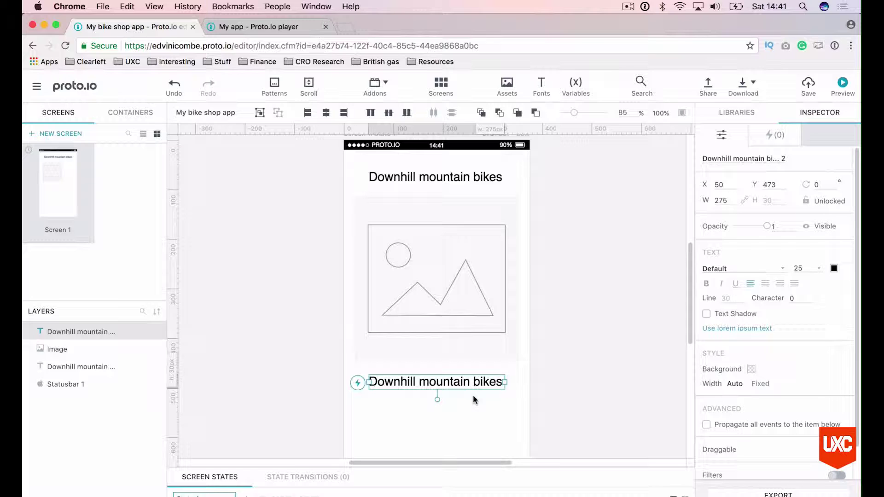
double_click(452, 381)
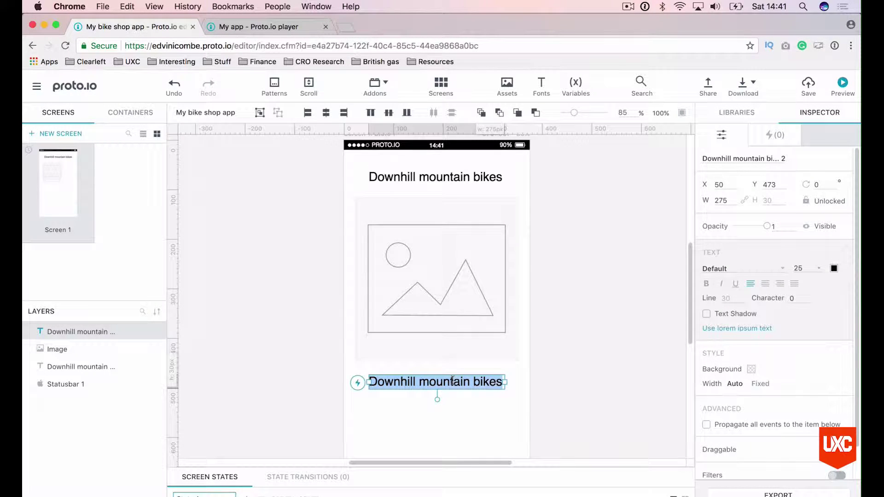
type("Scott X")
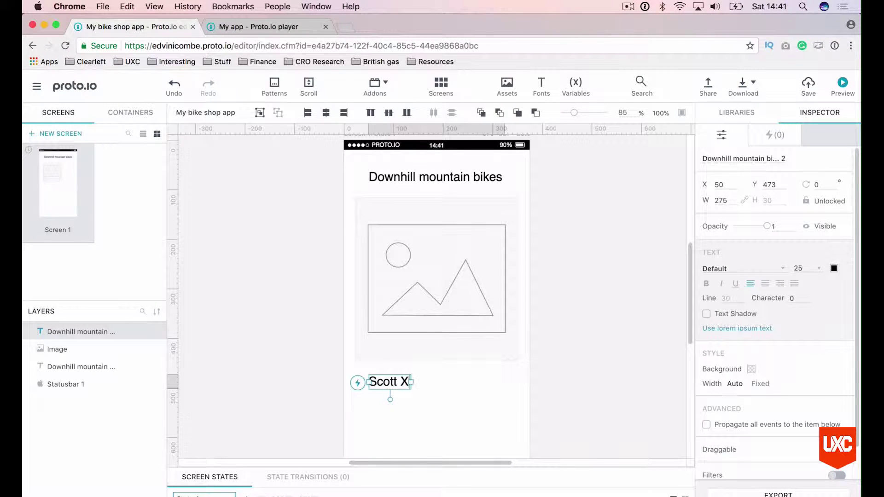
type("S34")
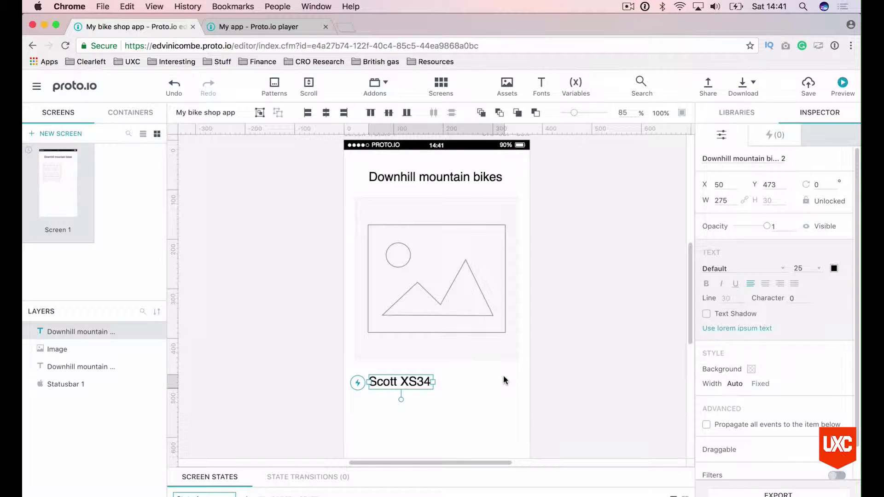
left_click(458, 386)
Set the Scott XS34 label to size 21, centre its text and centre it horizontally
left_click(407, 384)
left_click(326, 112)
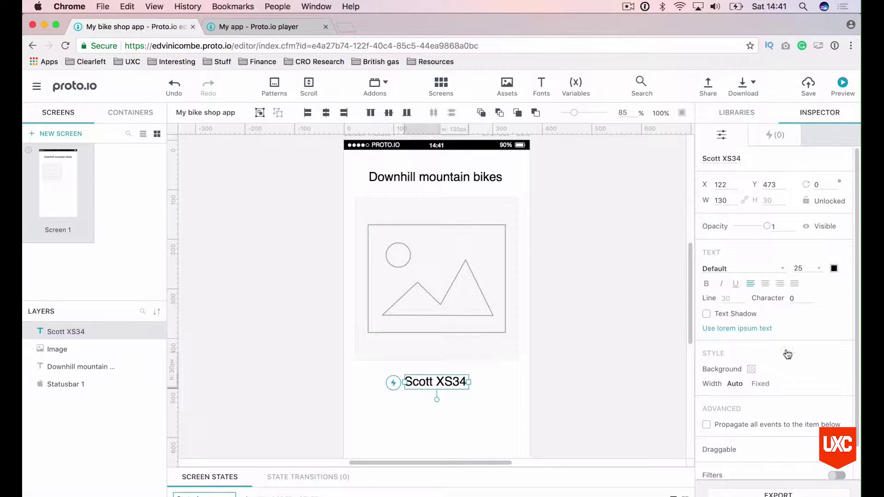
left_click(805, 268)
type("20")
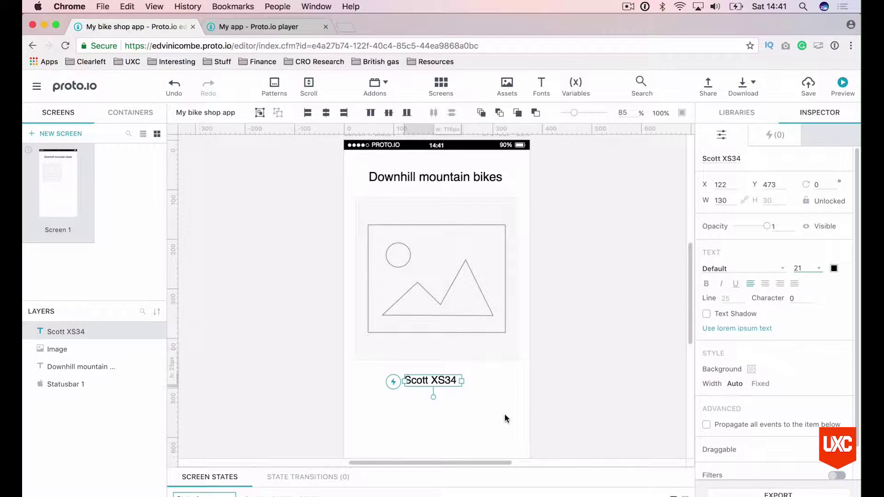
left_click(491, 412)
left_click(450, 386)
left_click(764, 283)
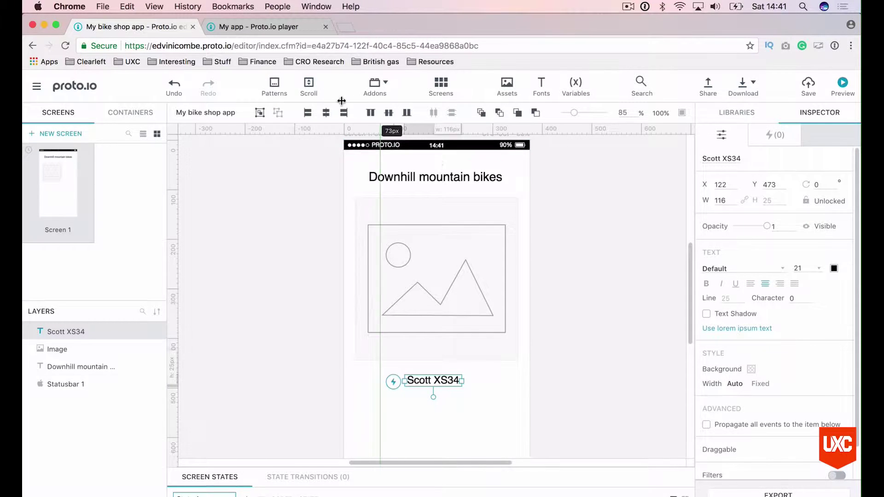
left_click(327, 114)
left_click(291, 248)
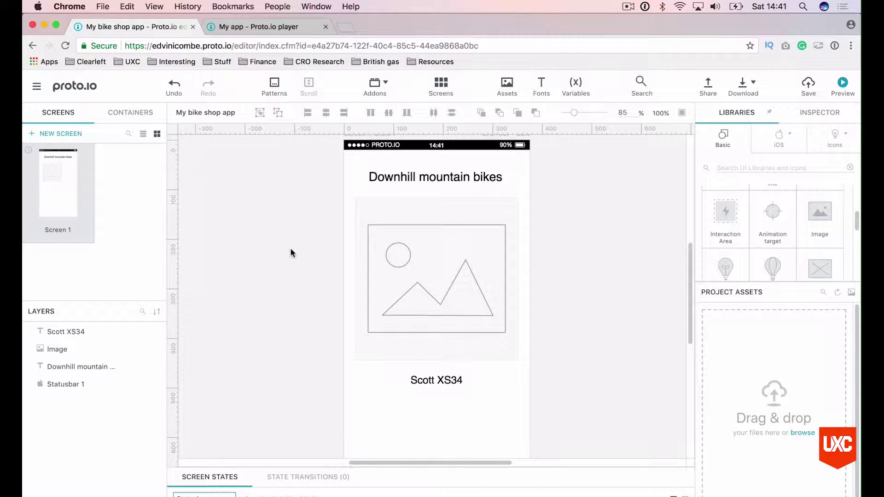
Duplicate the label below itself as '$900' with font size 32
left_click(454, 380)
left_click_drag(449, 382, 447, 401)
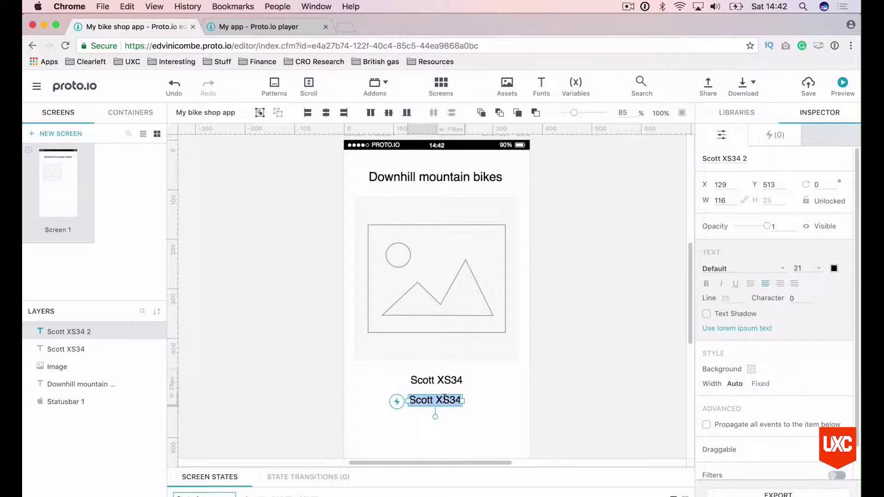
type("$900")
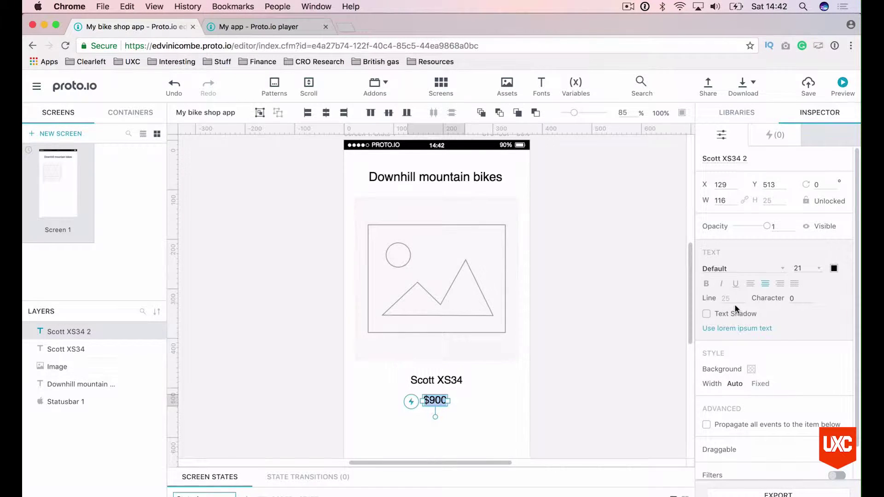
double_click(804, 269)
type("31")
key("Return")
key("Up")
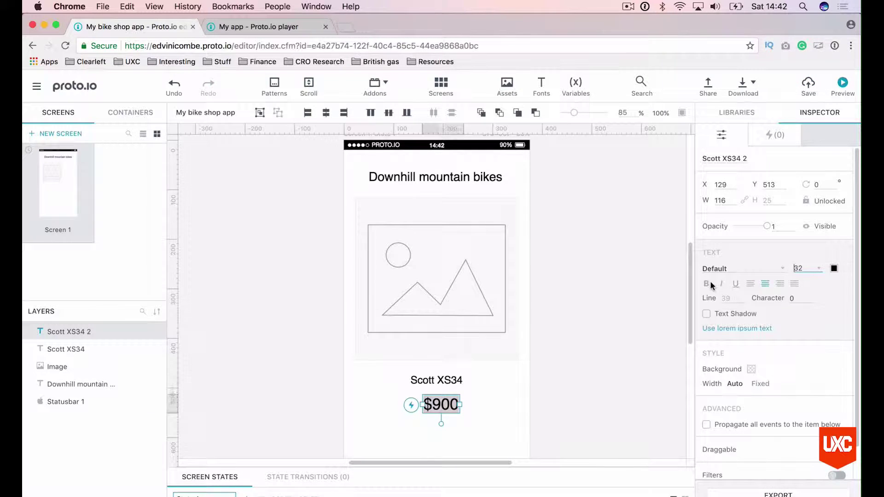
Make the $900 price bold and centre it horizontally on the screen
left_click(708, 284)
left_click(545, 380)
left_click(440, 405)
left_click(327, 113)
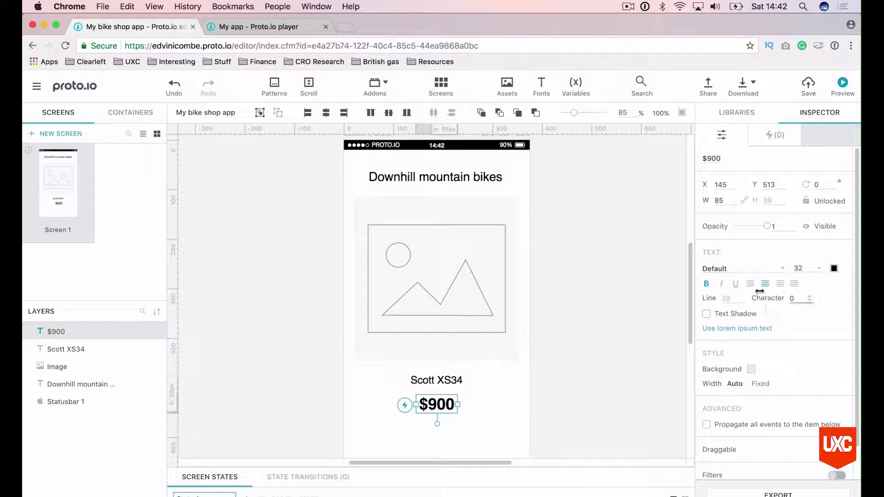
left_click(557, 356)
left_click(501, 401)
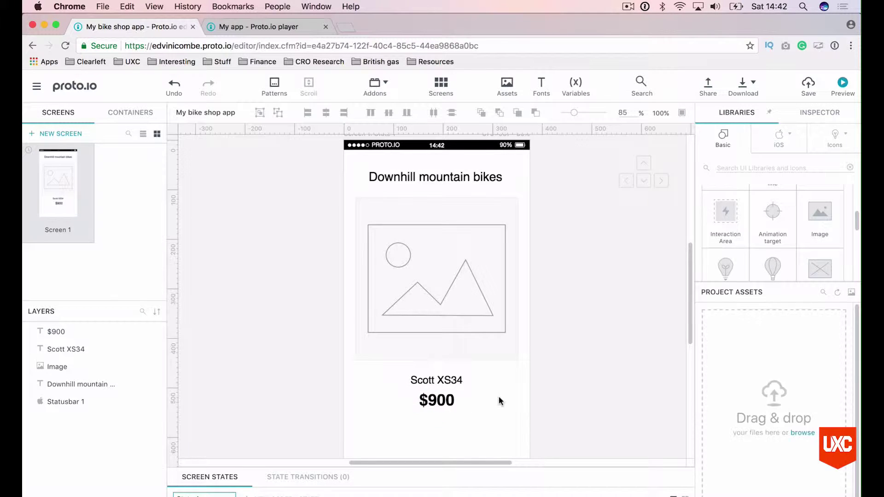
Add a 34×38 star below the price, copy it into a row of five, and select all
scroll(501, 402, "down", 3)
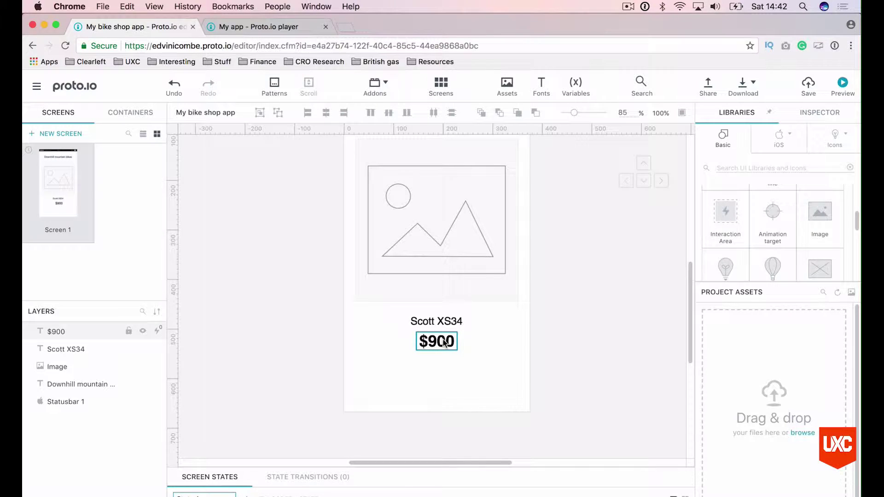
scroll(784, 231, "up", 3)
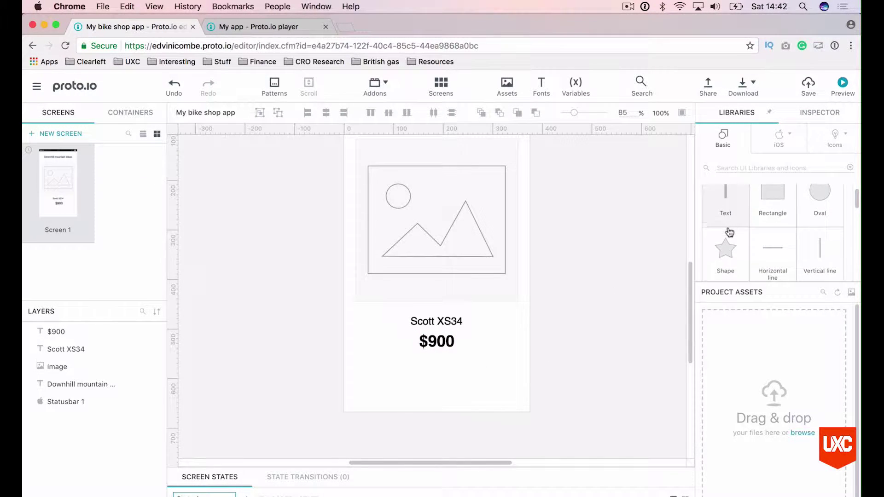
scroll(728, 235, "down", 1)
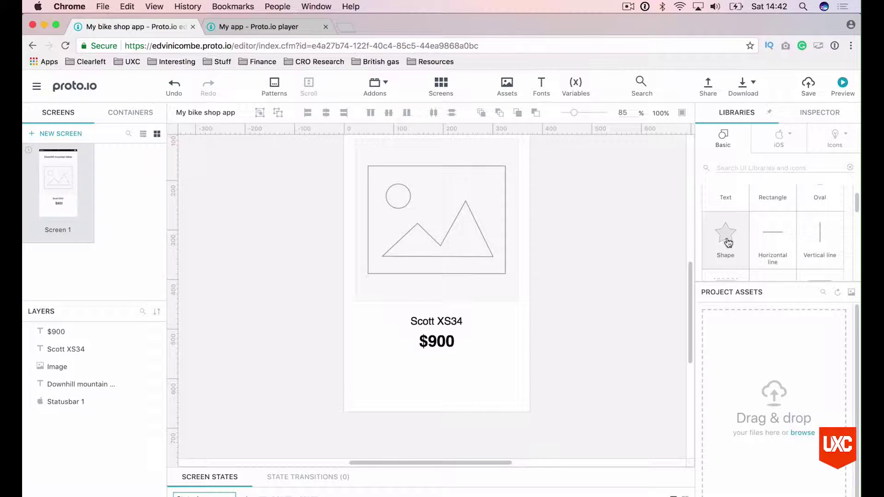
left_click_drag(728, 243, 396, 377)
left_click_drag(420, 348, 461, 387)
left_click(404, 380)
left_click(378, 386)
left_click(483, 387)
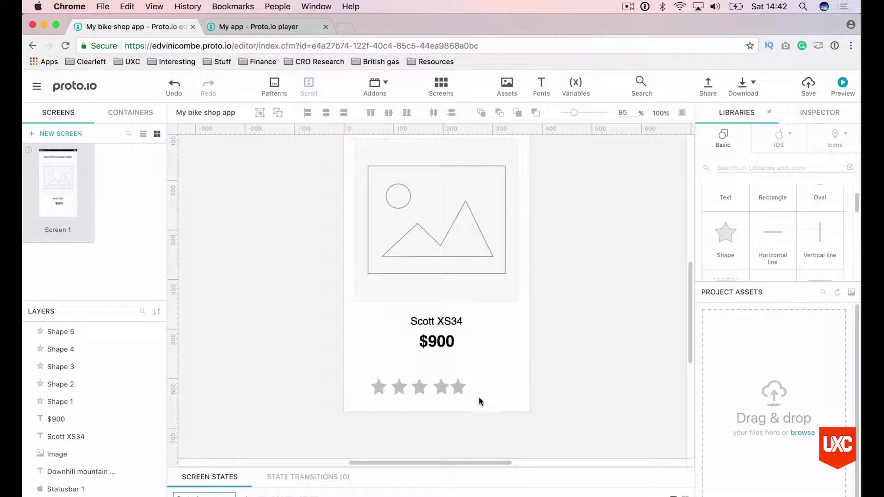
left_click_drag(480, 400, 356, 377)
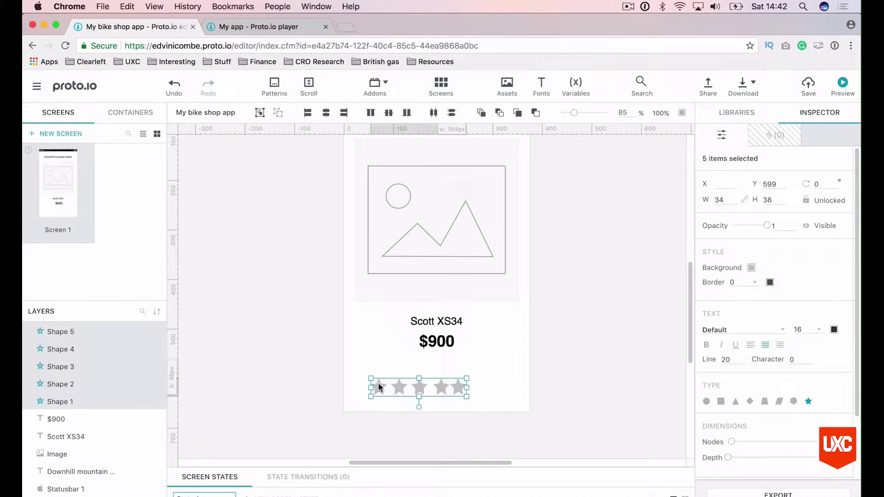
Distribute the five stars evenly and group them as 'rating component'
left_click(434, 114)
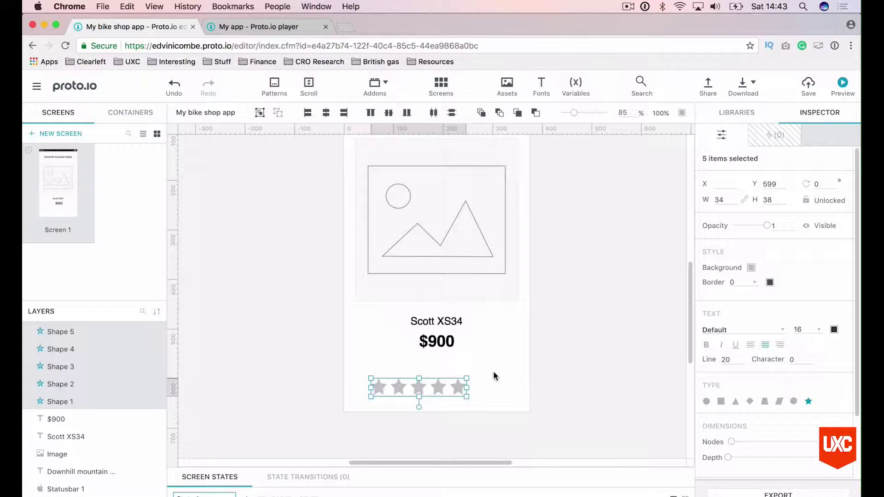
key("super+g")
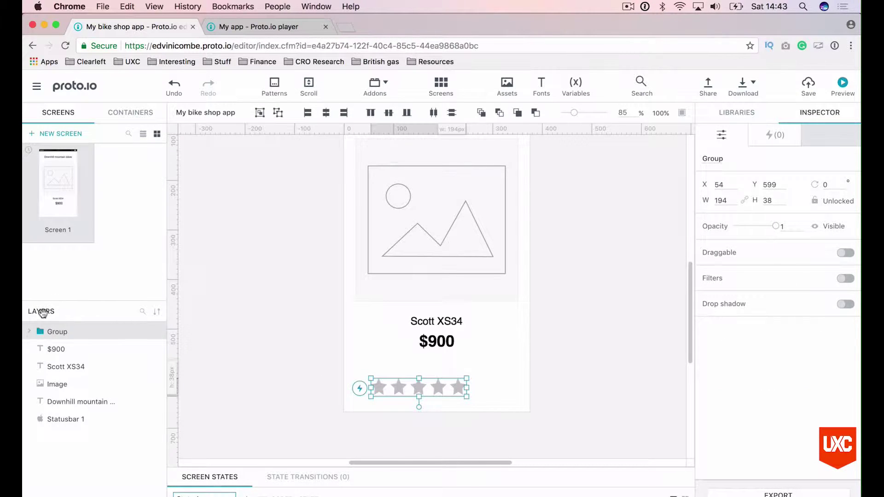
double_click(60, 333)
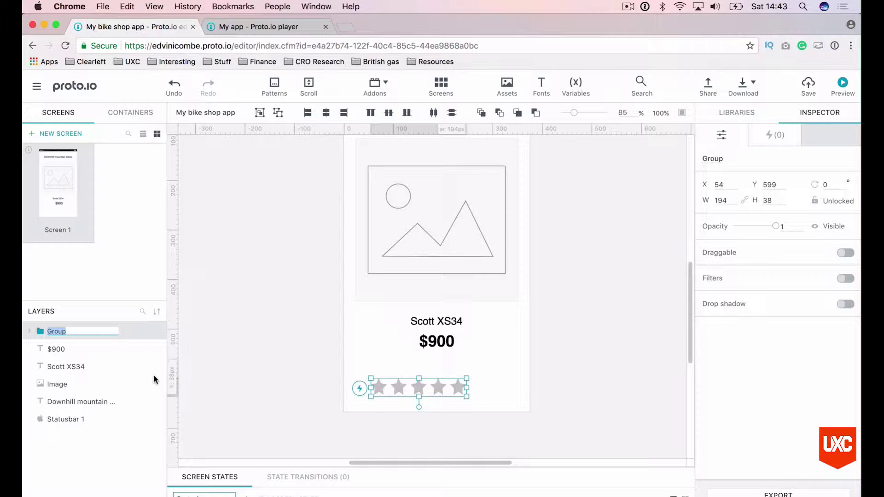
type("rating component")
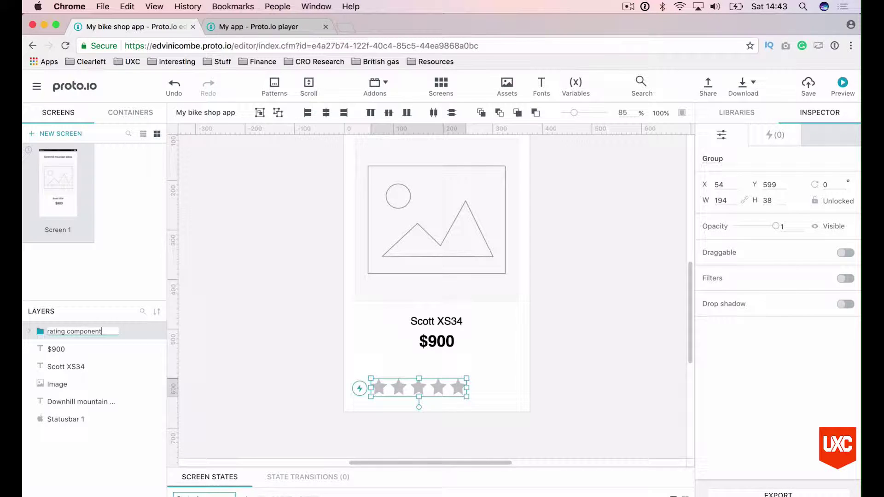
key("Return")
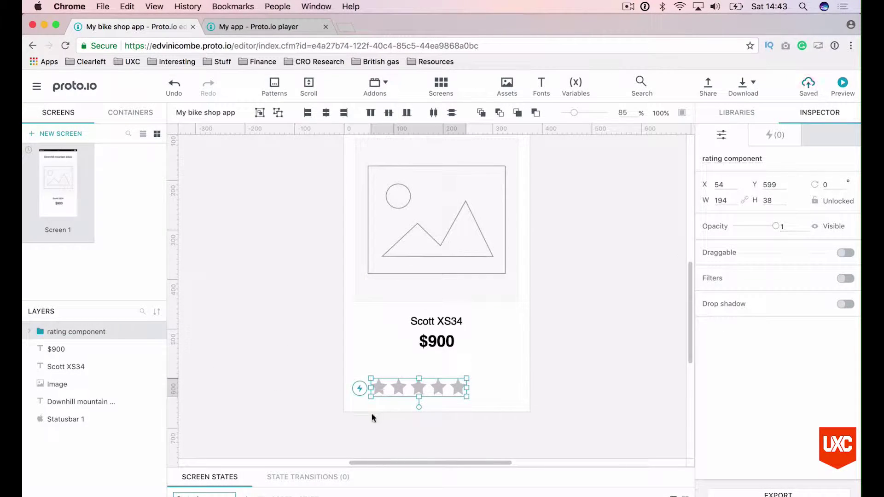
Shrink the rating group to 122×25 and move it just under the $900 price
left_click_drag(371, 376, 389, 382)
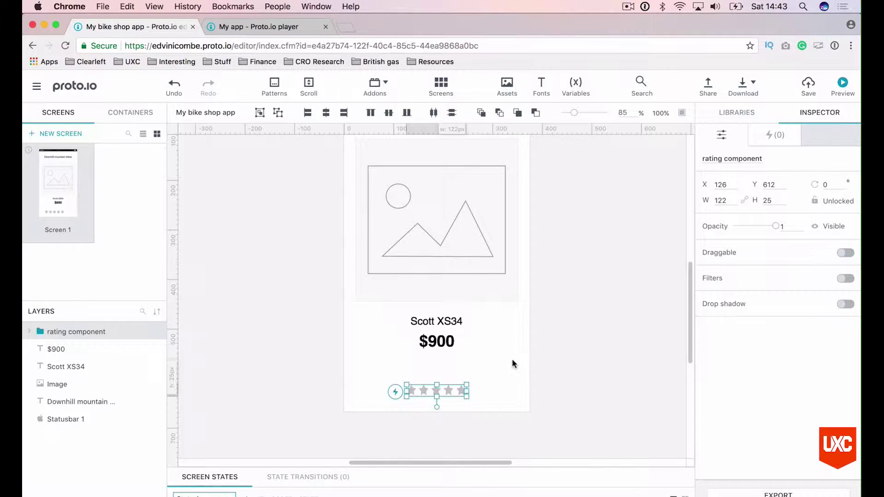
left_click(488, 355)
left_click(443, 391)
left_click_drag(448, 387, 445, 363)
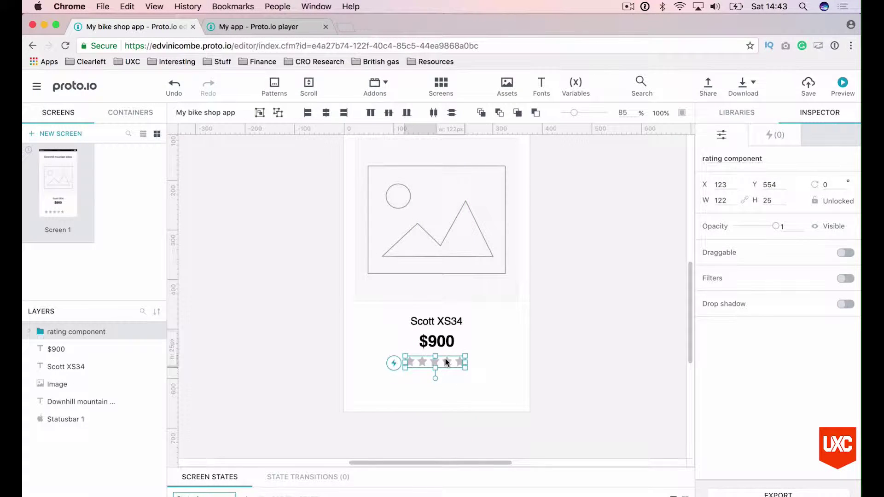
key("Right")
key("Right")
key("Right")
left_click(515, 344)
scroll(358, 399, "up", 3)
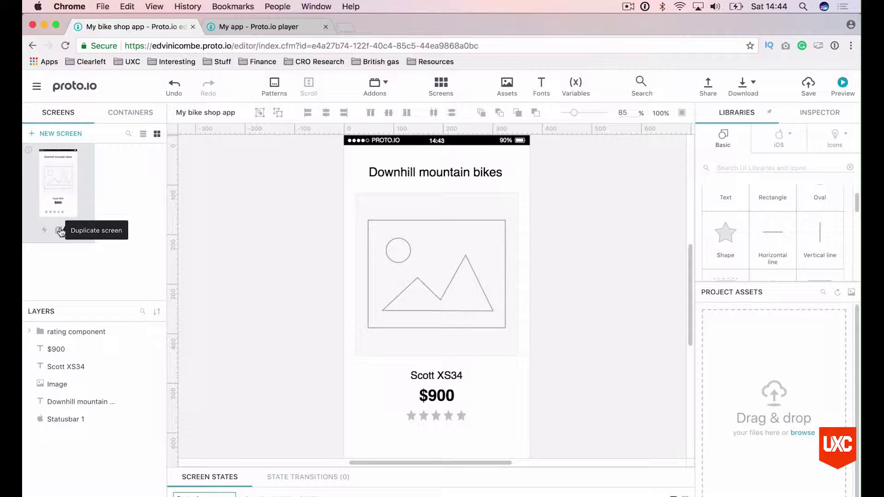
Duplicate the Screen 1 listing screen into a new Screen 2
left_click(61, 232)
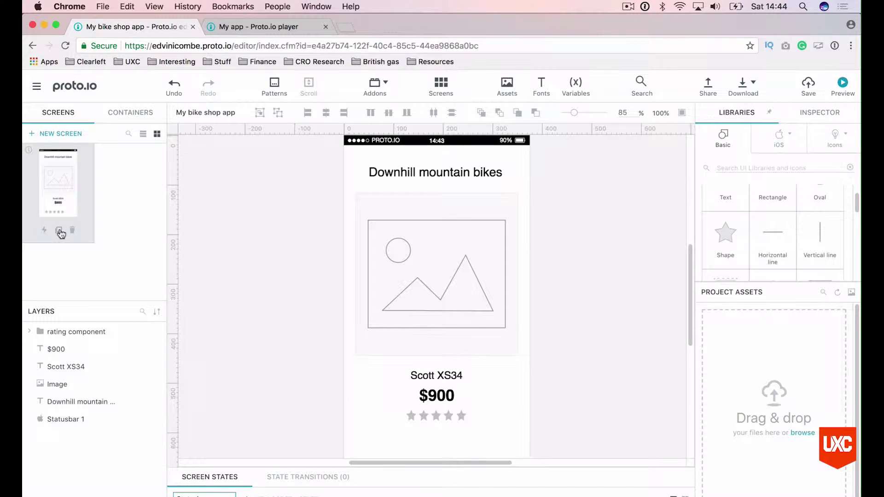
Rename Screen 1 to 'Product listing' and Screen 2 to 'Product detail'
right_click(60, 201)
left_click(109, 282)
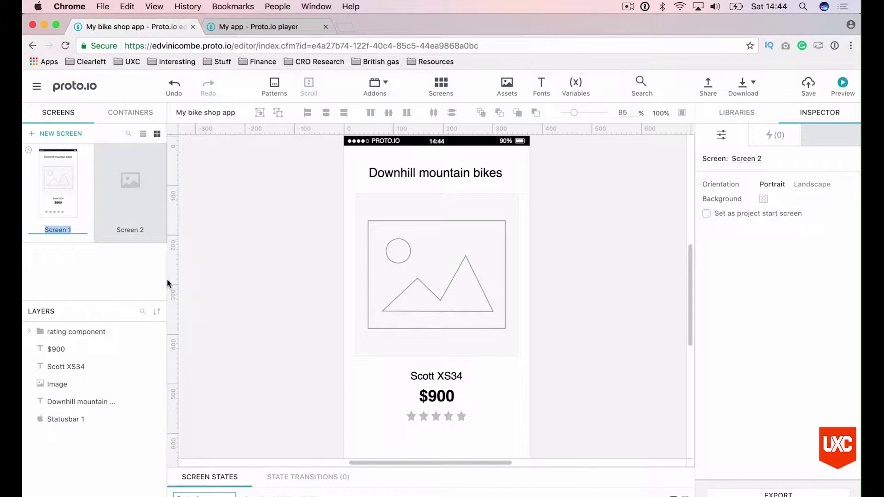
type("Product listing")
key("Return")
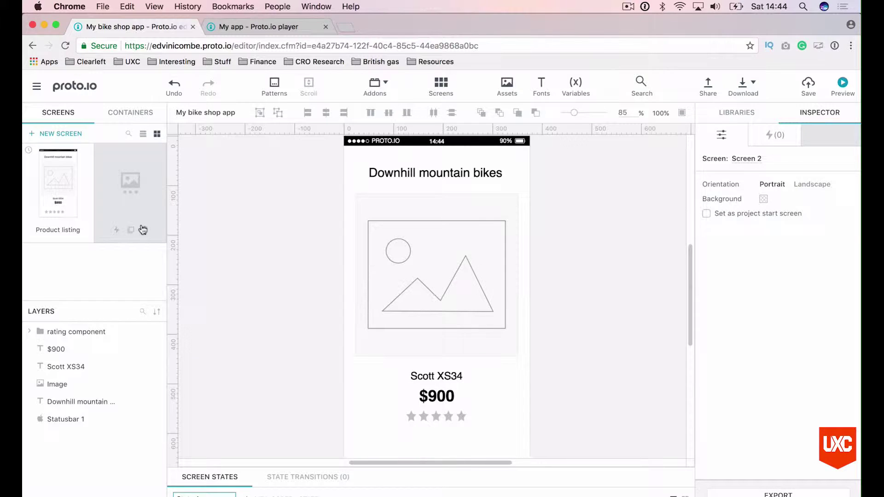
right_click(138, 225)
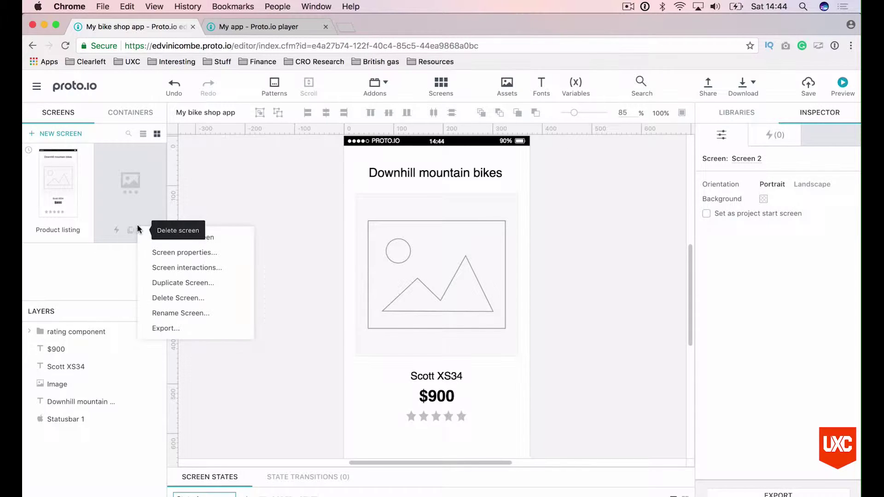
left_click(181, 313)
type("Product detail")
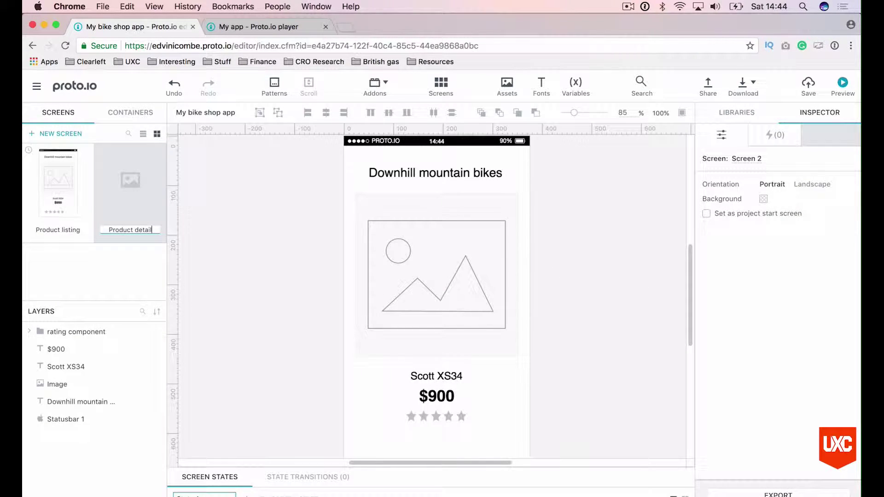
key("Return")
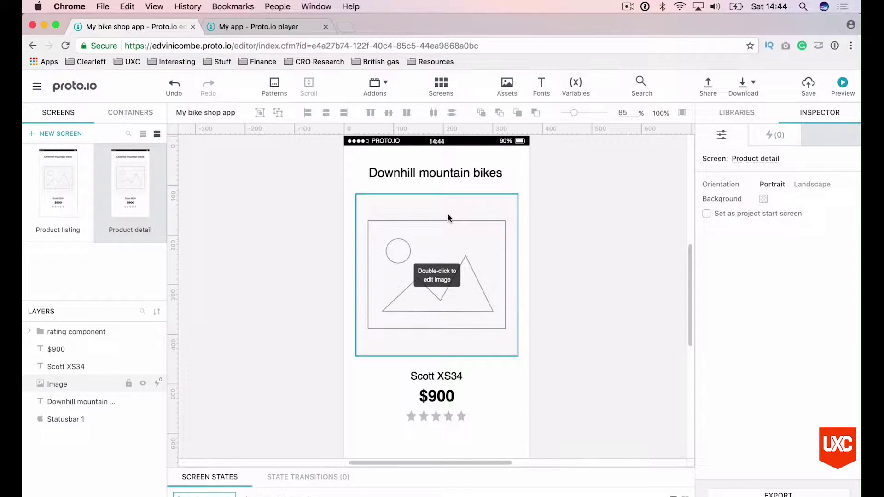
Delete the Downhill mountain bikes heading and add a 'back' text label at the top-left
left_click(450, 172)
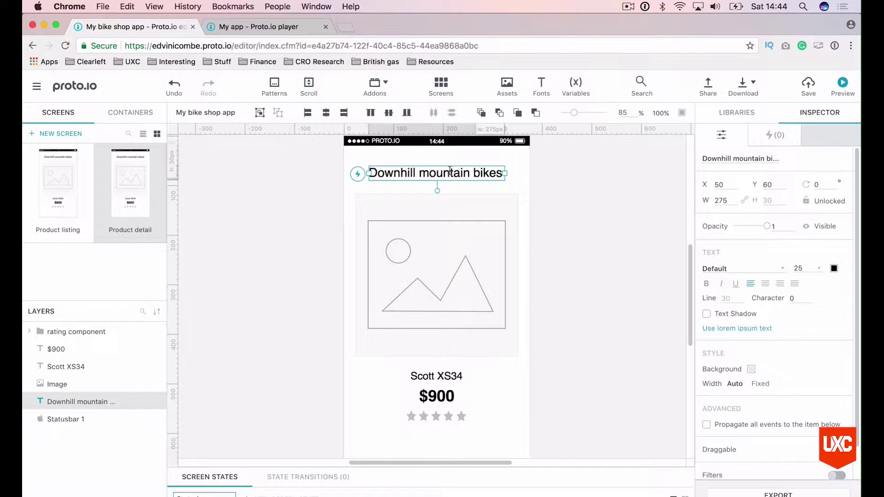
key("Delete")
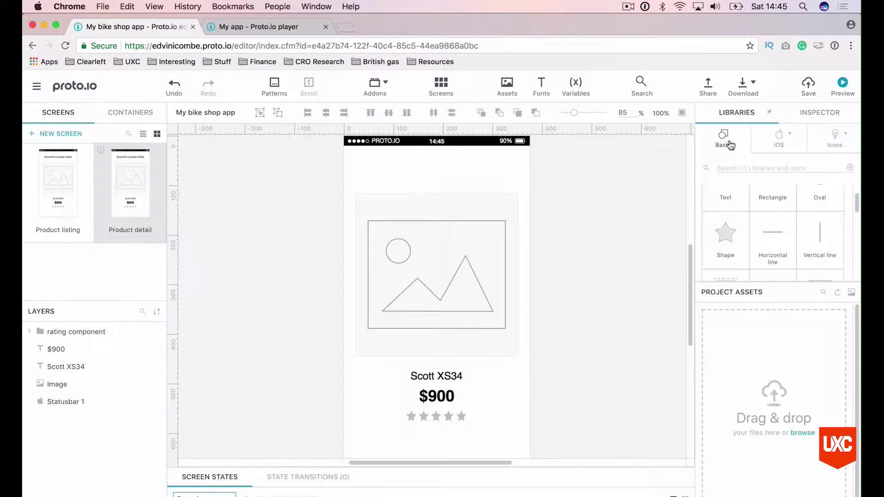
left_click_drag(732, 195, 389, 176)
type("back")
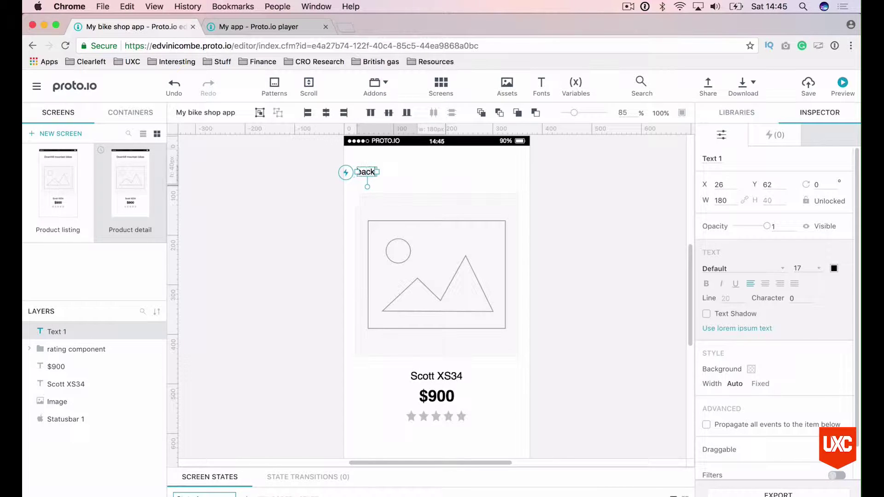
left_click(432, 178)
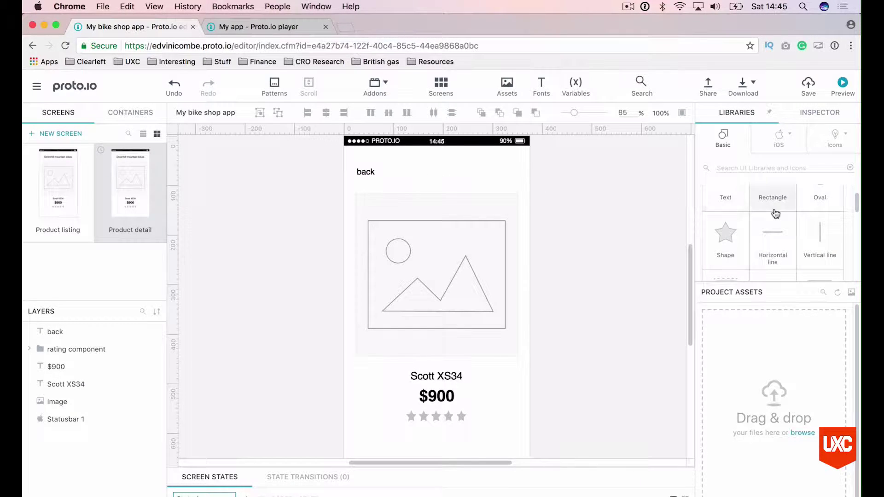
Search the icon library for 'arrow' and place the arrow left icon near the back label
scroll(770, 216, "up", 2)
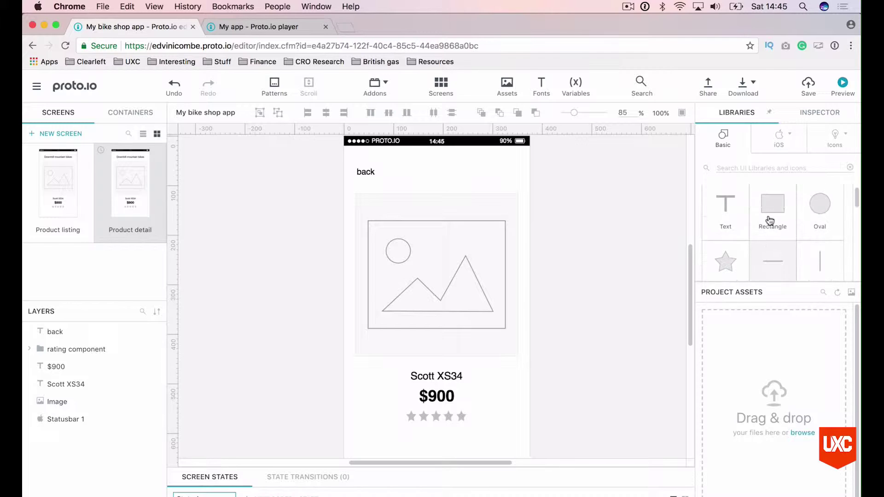
left_click(838, 142)
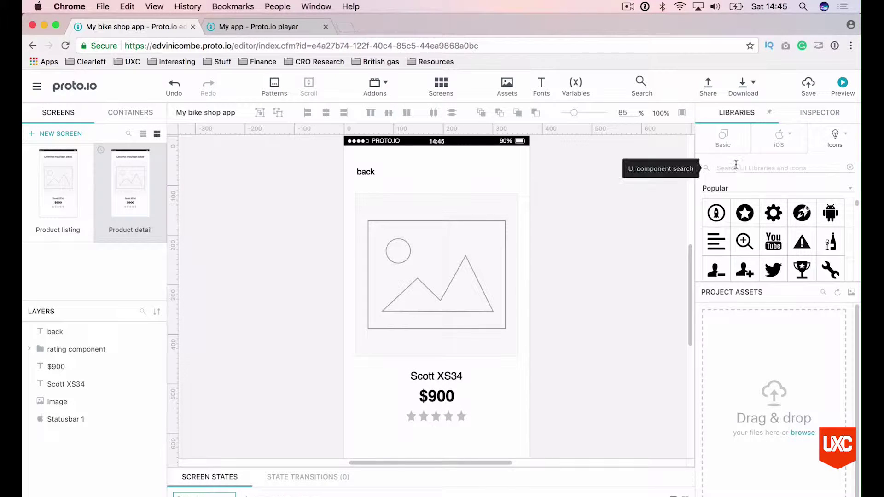
left_click(721, 168)
type("ar")
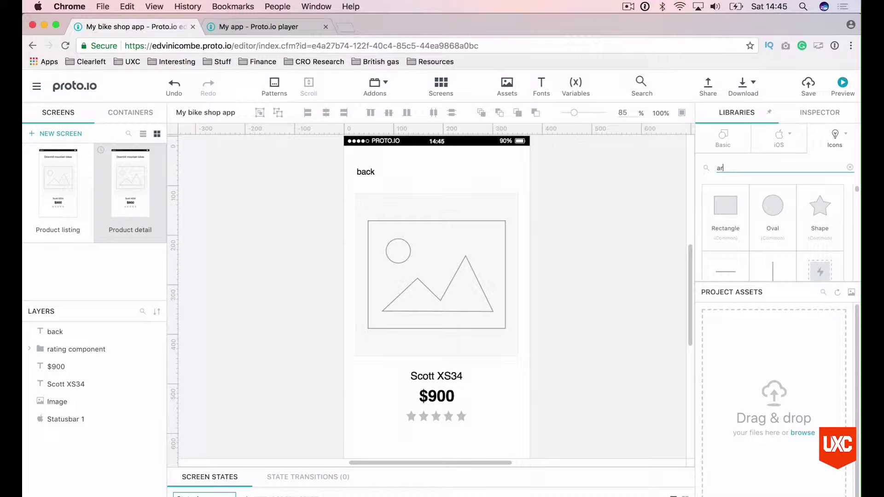
type("row")
scroll(791, 231, "down", 2)
scroll(792, 236, "down", 10)
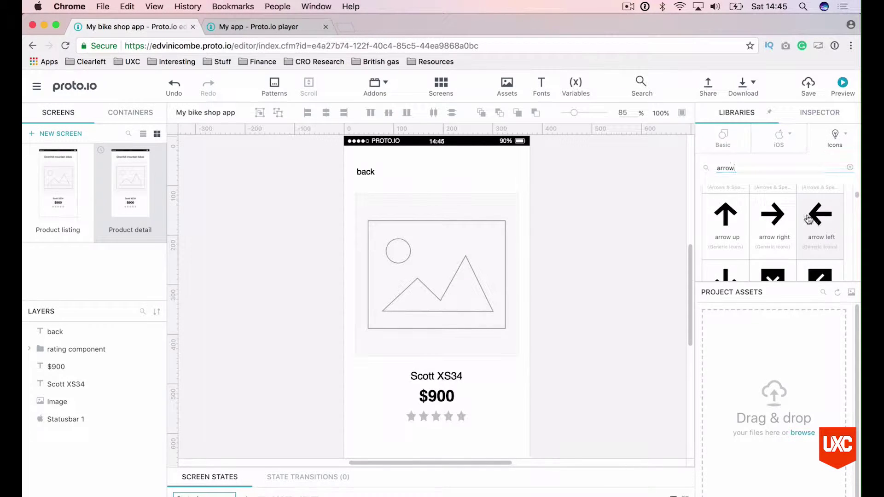
left_click_drag(820, 216, 441, 203)
Position the arrow icon beside the 'back' label, nudging the label slightly right
left_click(440, 200)
scroll(441, 200, "up", 5)
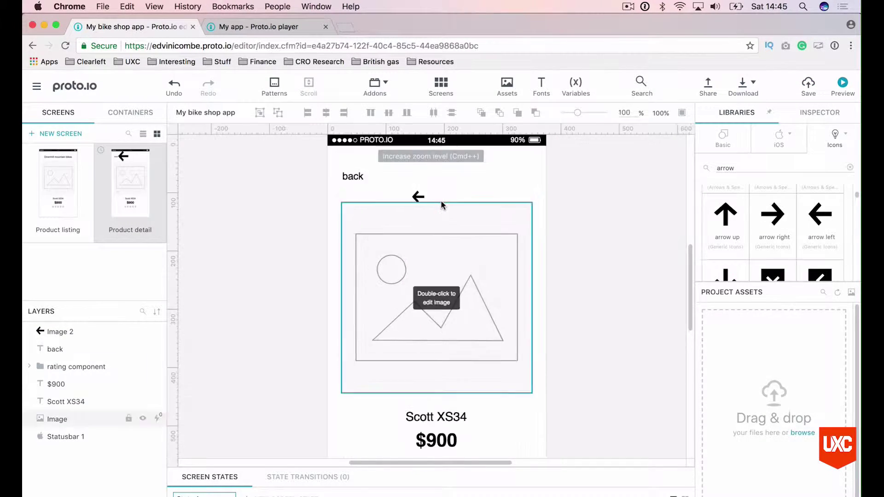
scroll(441, 200, "up", 10)
scroll(441, 200, "left", 3)
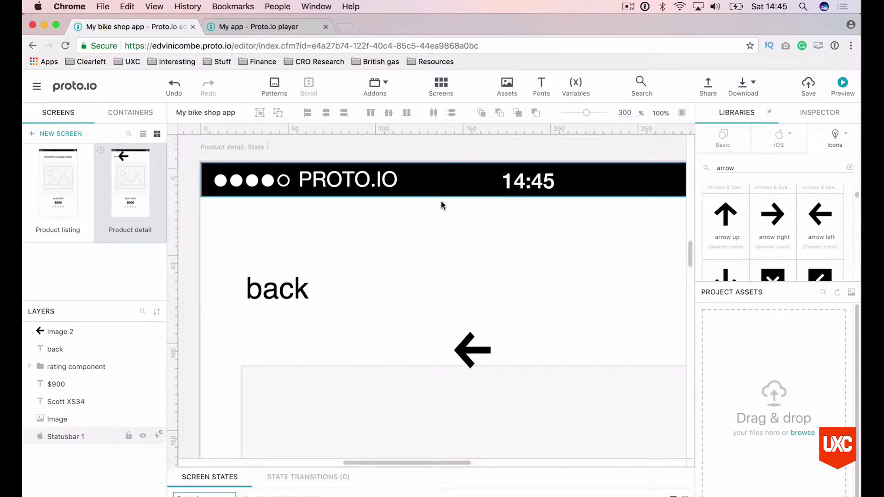
left_click(472, 348)
left_click_drag(472, 348, 376, 306)
left_click_drag(296, 279, 263, 328)
left_click_drag(256, 284, 314, 286)
left_click(290, 285)
key("Right")
key("Right")
key("Right")
key("Right")
key("Right")
key("Right")
key("Right")
key("Right")
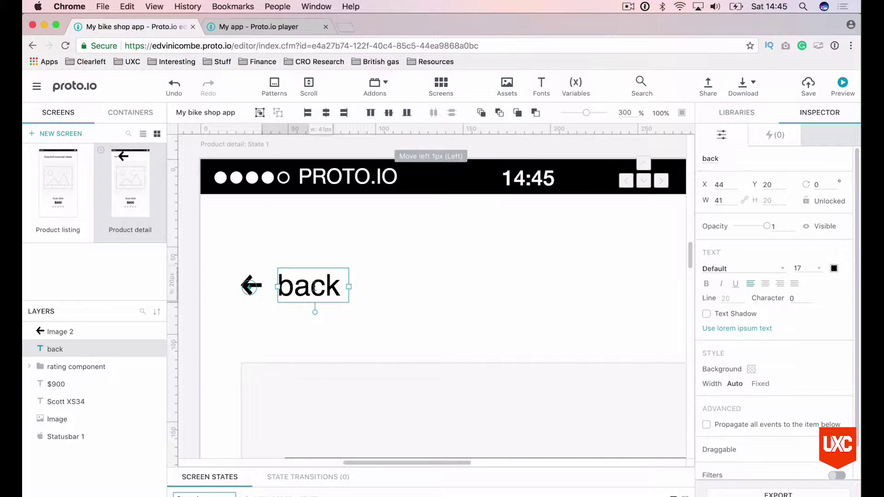
left_click(381, 307)
key("super+minus")
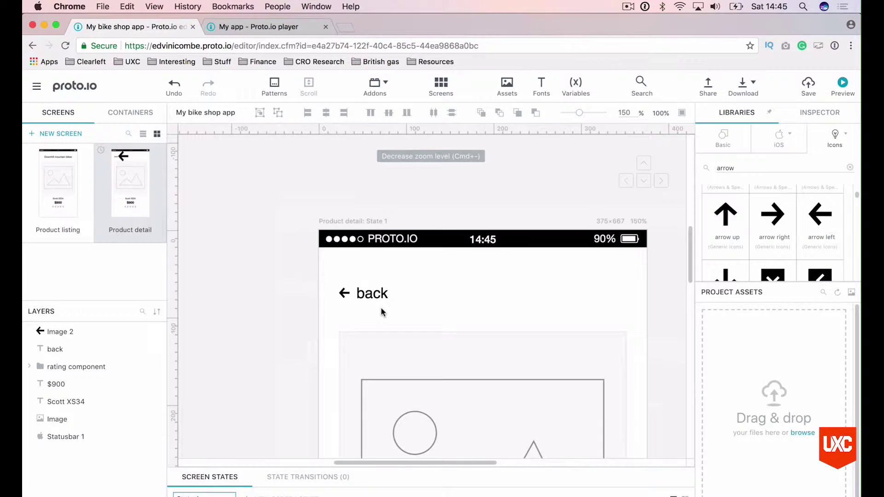
key("super+minus")
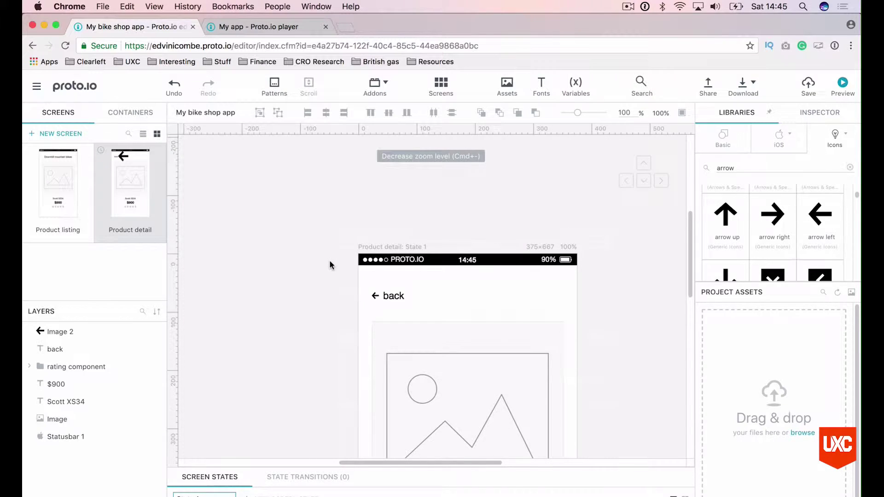
scroll(330, 260, "down", 3)
scroll(330, 260, "right", 1)
Group the arrow and 'back' label into one layer named 'back btn'
left_click_drag(384, 231, 322, 205)
key("super+g")
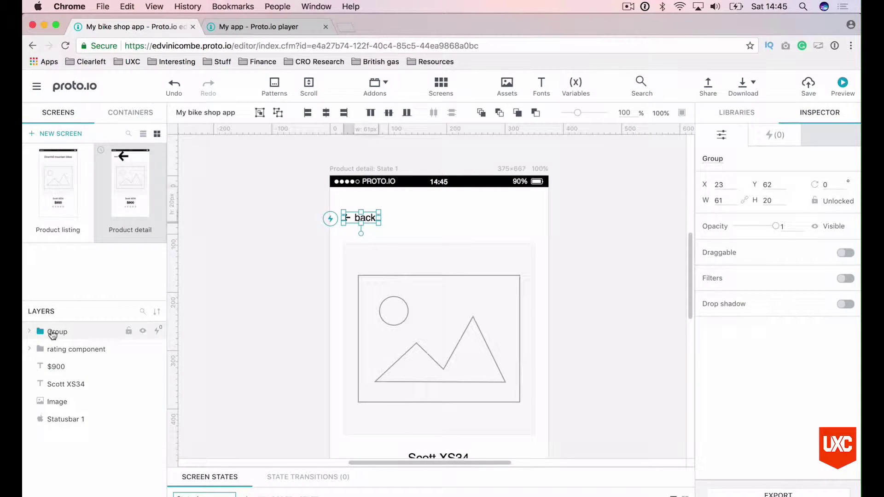
double_click(52, 332)
type("back bt")
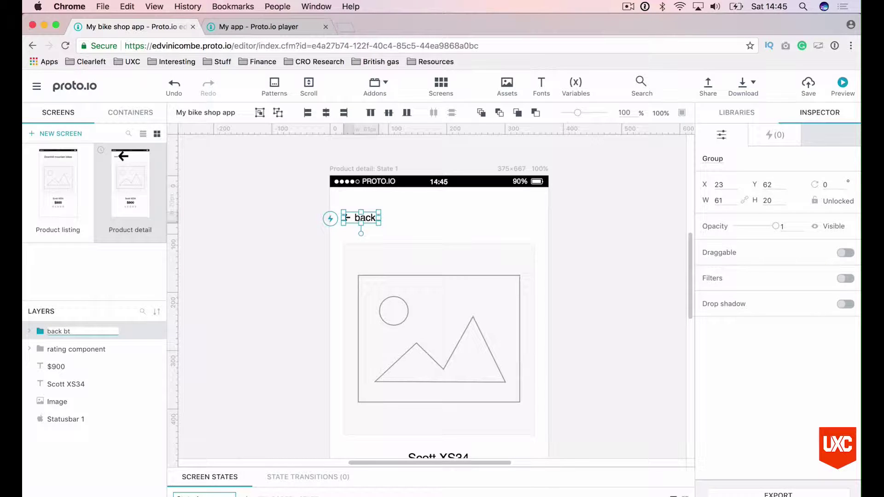
type("n")
key("Return")
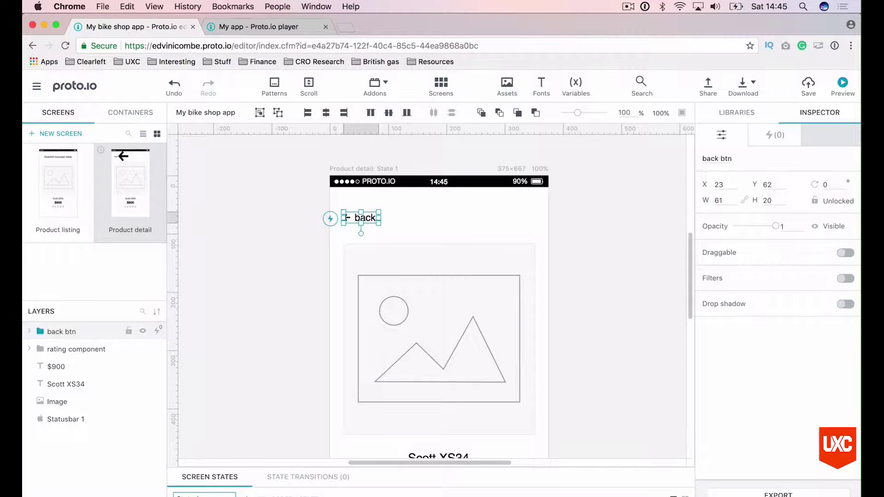
left_click(276, 251)
scroll(275, 252, "down", 2)
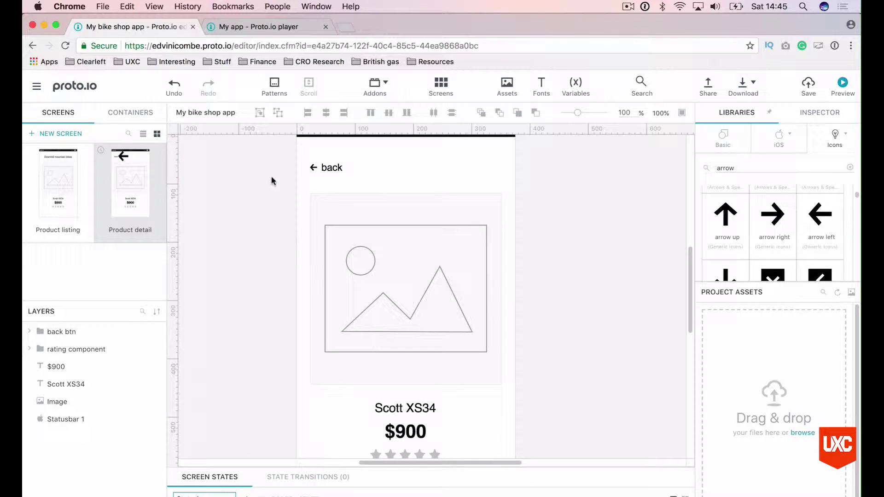
Check the reference preview, then move the Scott XS34 title above the product image
left_click(257, 27)
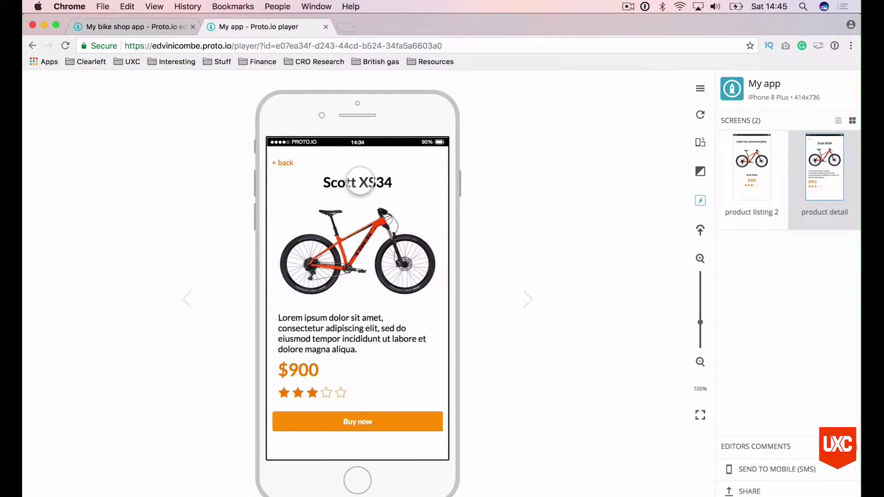
left_click(147, 28)
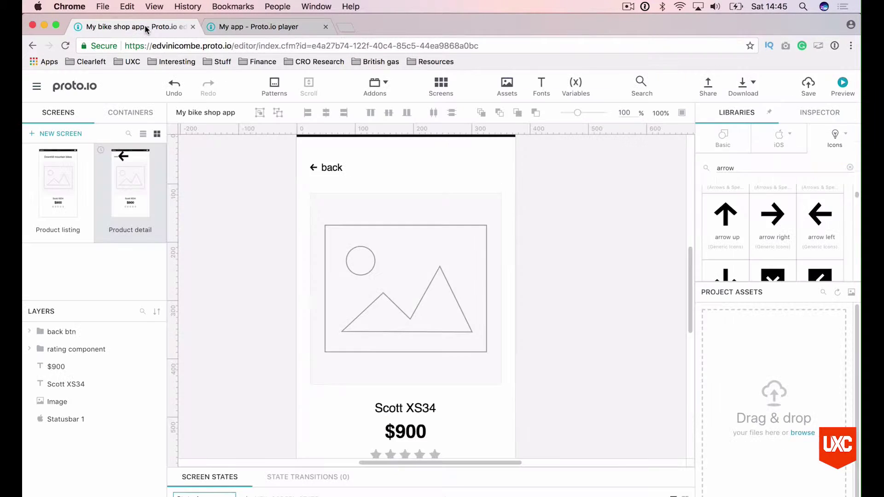
left_click(438, 244)
left_click(420, 404)
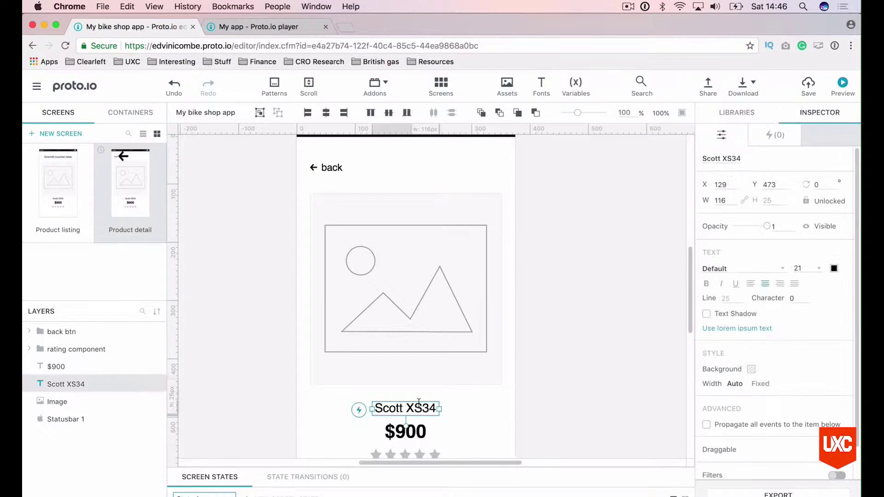
left_click(459, 403)
left_click_drag(419, 404, 419, 181)
Shrink the product image slightly and compare again with the reference preview
left_click(426, 256)
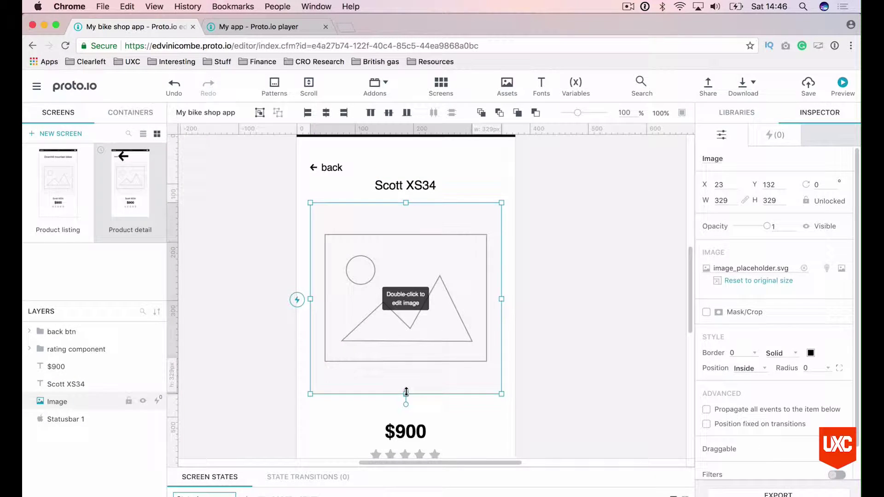
left_click_drag(405, 392, 405, 379)
left_click(519, 355)
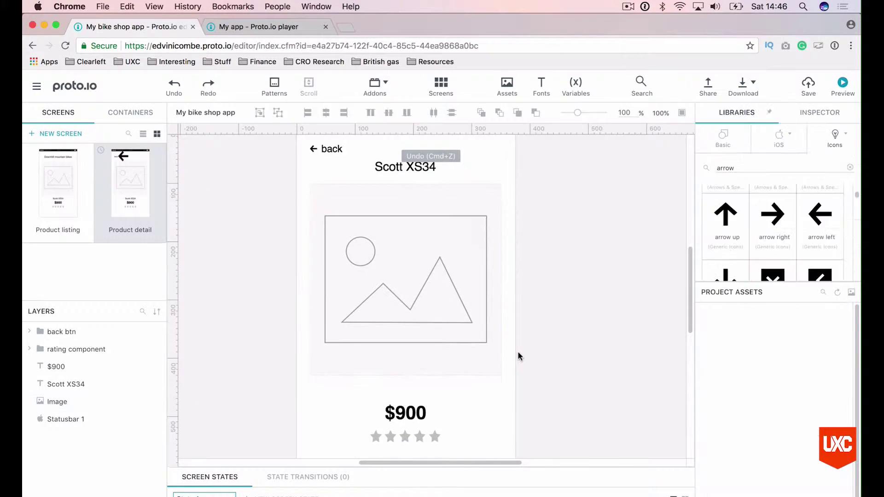
scroll(483, 304, "down", 2)
left_click(246, 28)
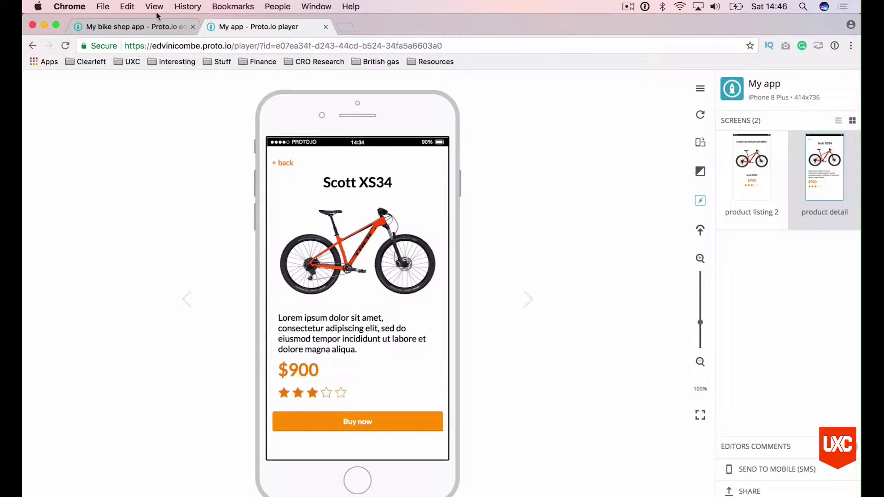
left_click(143, 26)
Add a text element below the image with pasted lorem ipsum, resized so it wraps
scroll(446, 236, "down", 3)
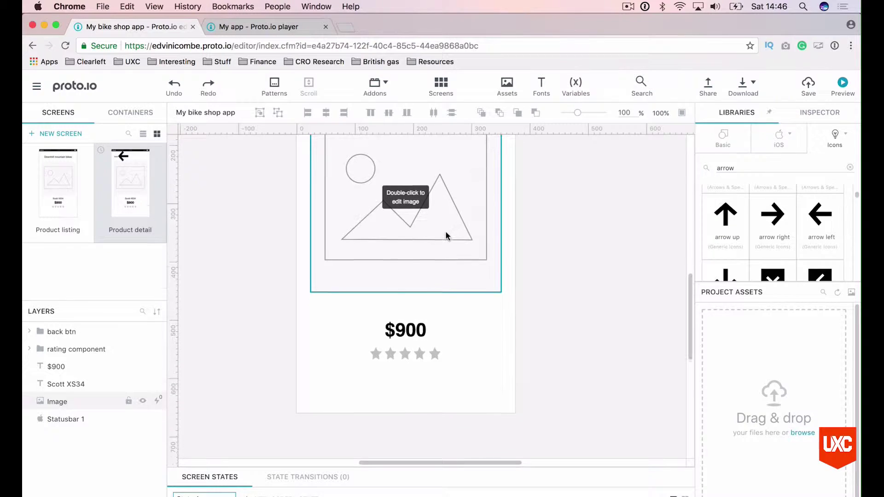
left_click(723, 136)
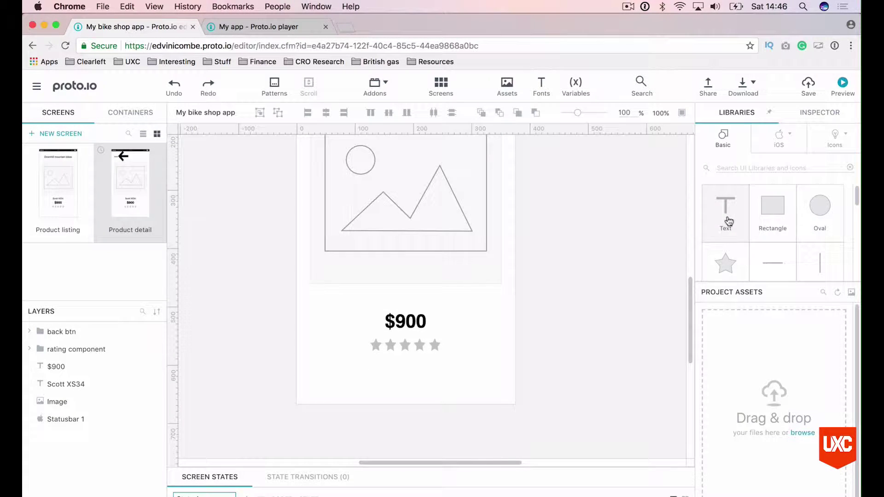
left_click_drag(726, 217, 335, 304)
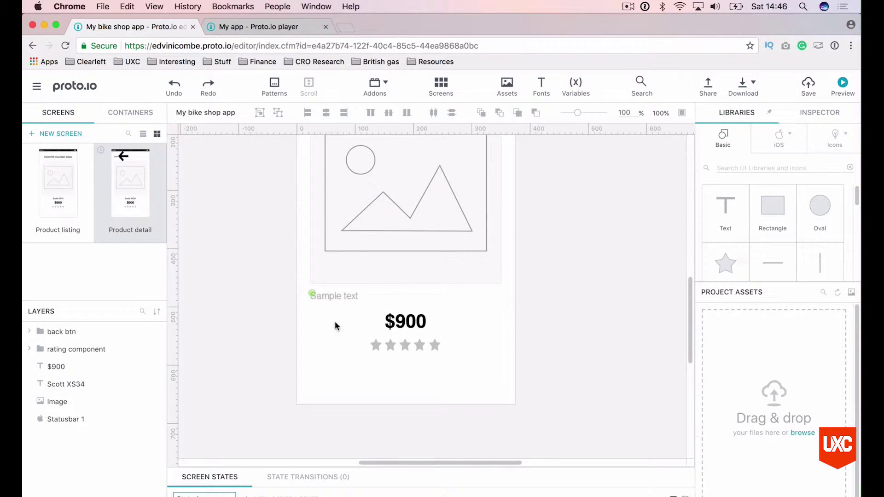
key("super+v")
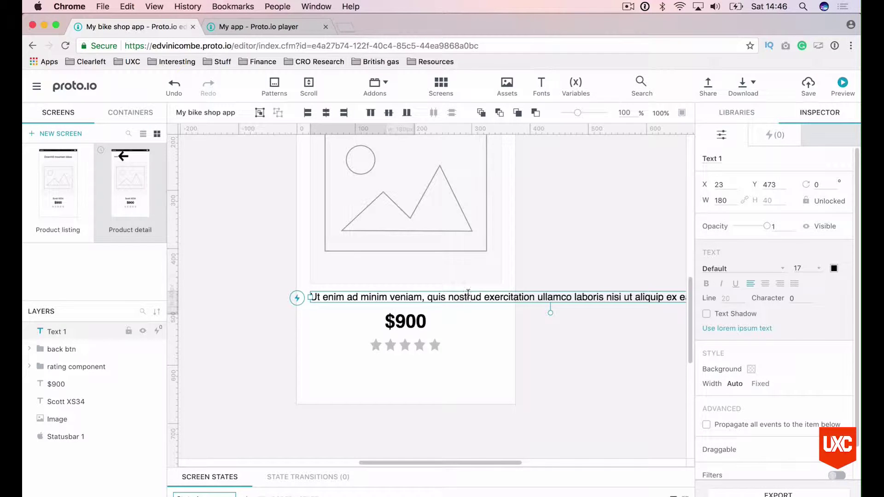
left_click(500, 329)
left_click(356, 292)
left_click_drag(311, 297, 330, 295)
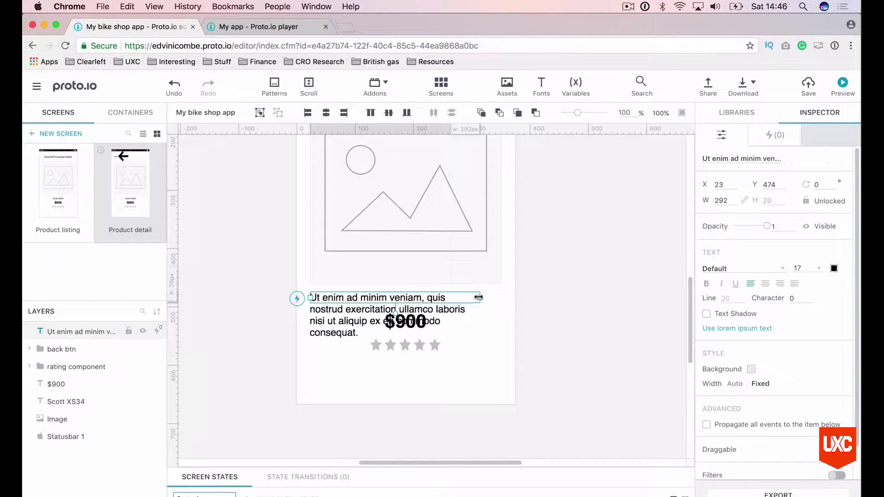
left_click_drag(480, 298, 498, 297)
left_click(524, 281)
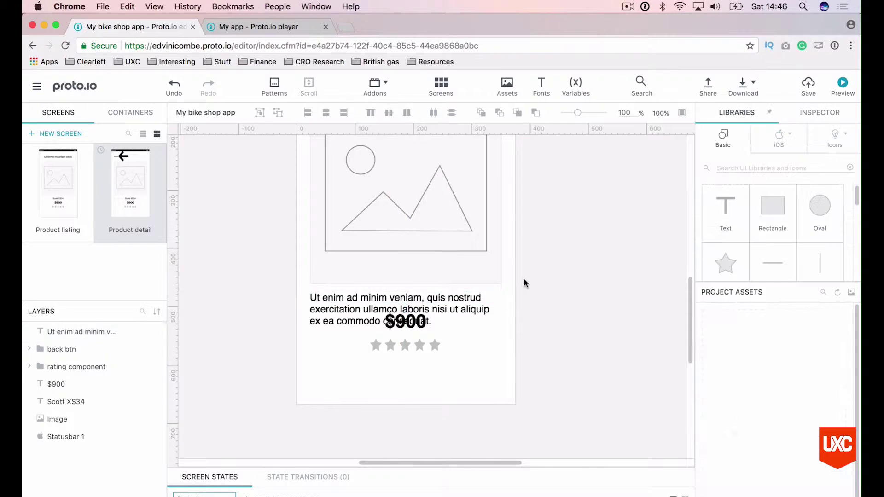
Reduce the product image height to 224, keeping it 329 wide
scroll(524, 281, "up", 3)
scroll(523, 279, "up", 2)
left_click(462, 281)
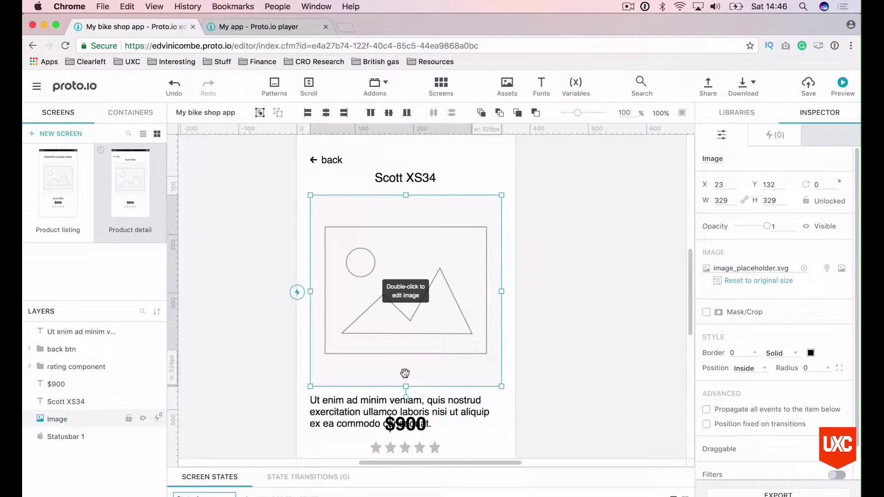
left_click_drag(405, 387, 407, 317)
left_click(373, 391)
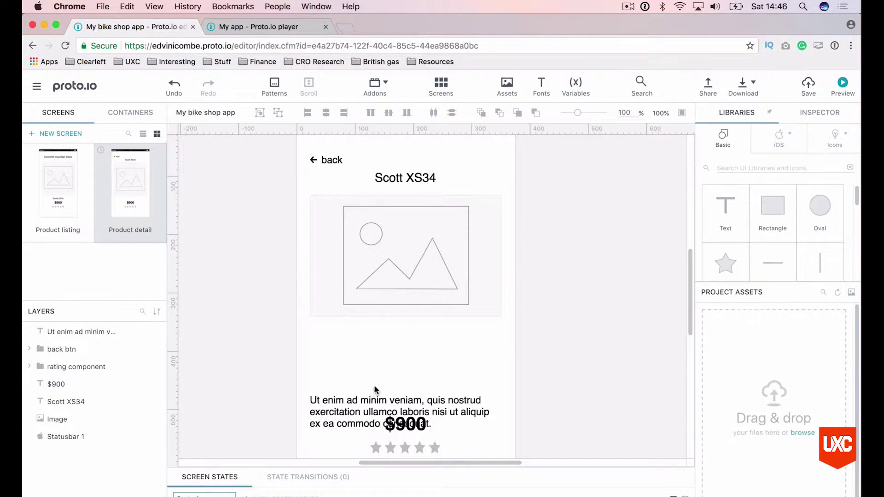
Stack the description, $900 price and star rating directly under the product image
left_click_drag(372, 399, 357, 334)
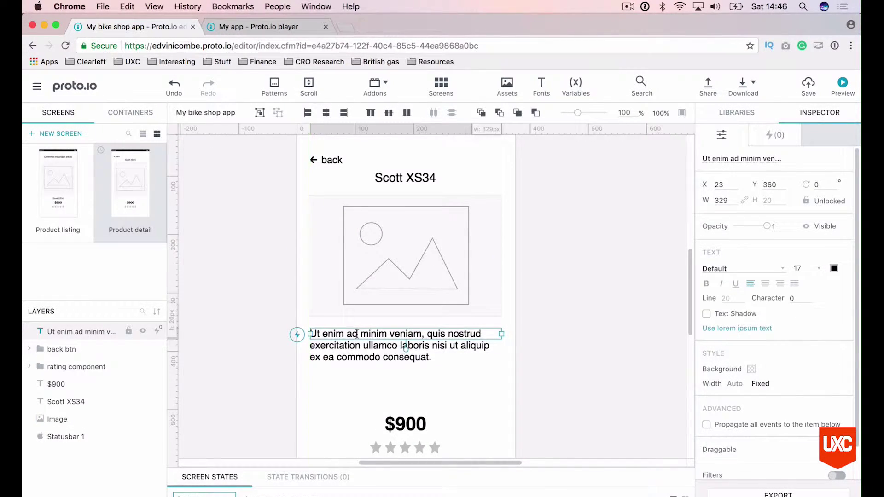
left_click(258, 27)
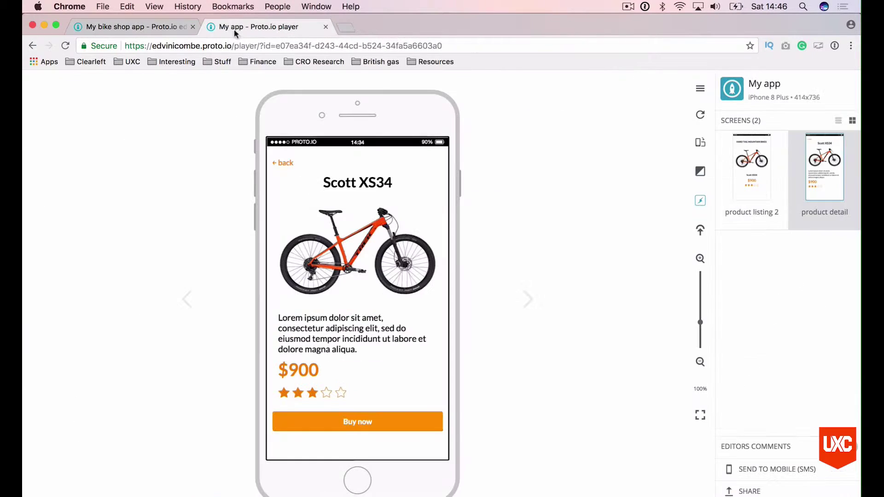
left_click(138, 29)
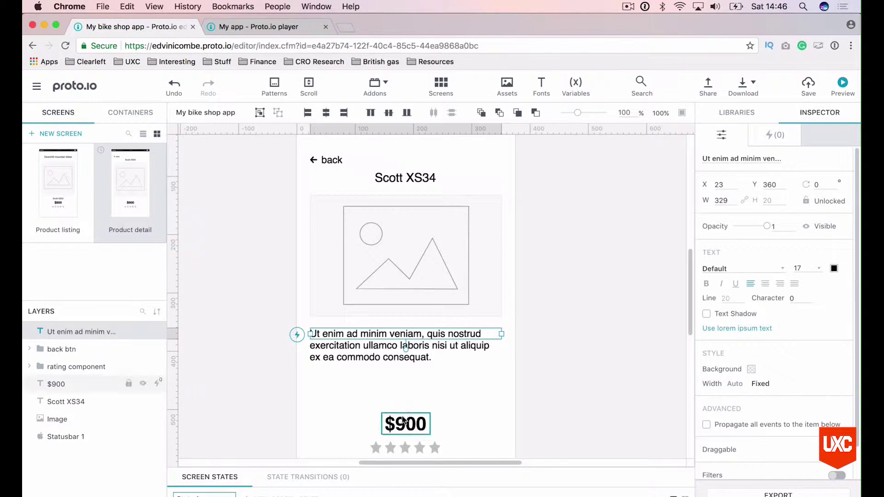
left_click_drag(404, 422, 333, 379)
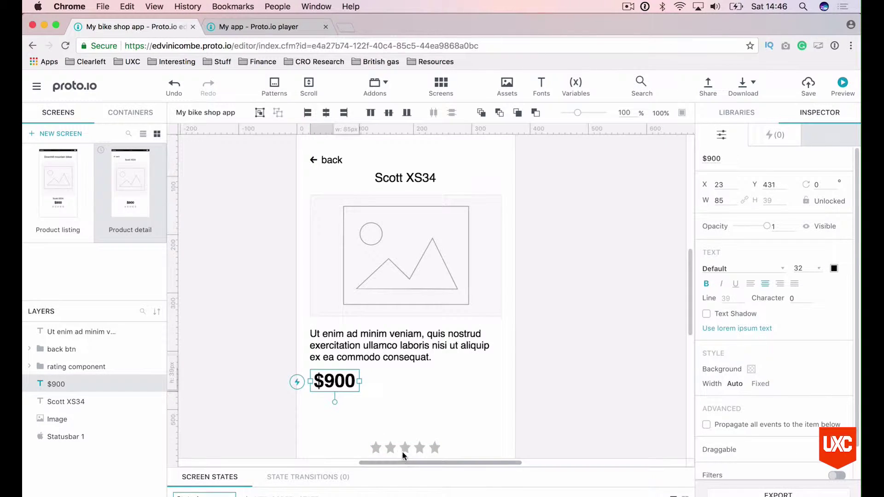
left_click_drag(403, 451, 301, 156)
Left-align the title, description, $900 price and star rating
left_click(335, 380)
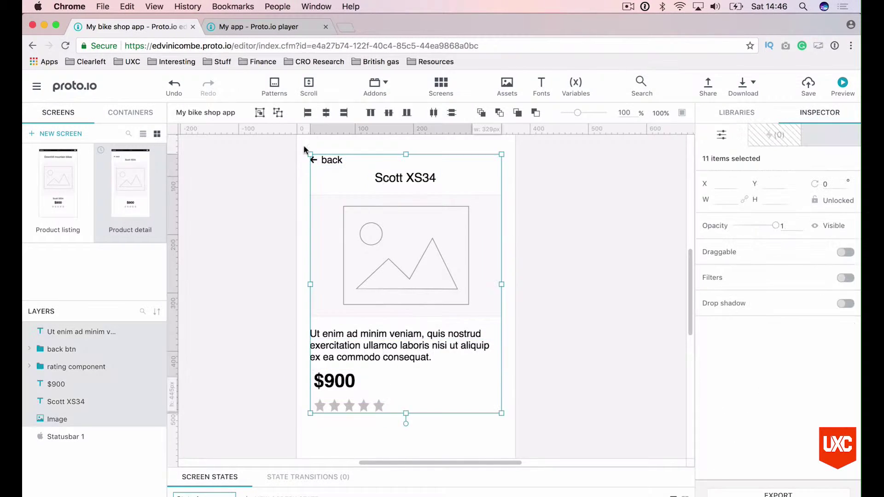
left_click(308, 113)
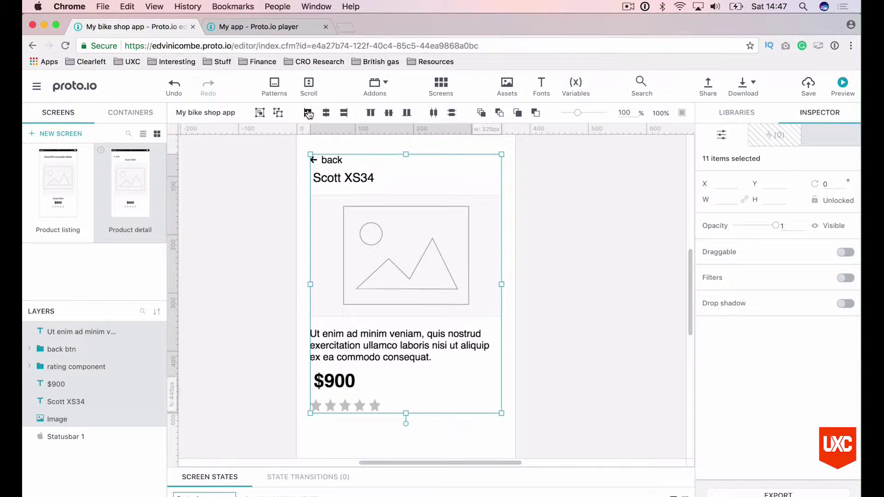
left_click(540, 319)
left_click(345, 385)
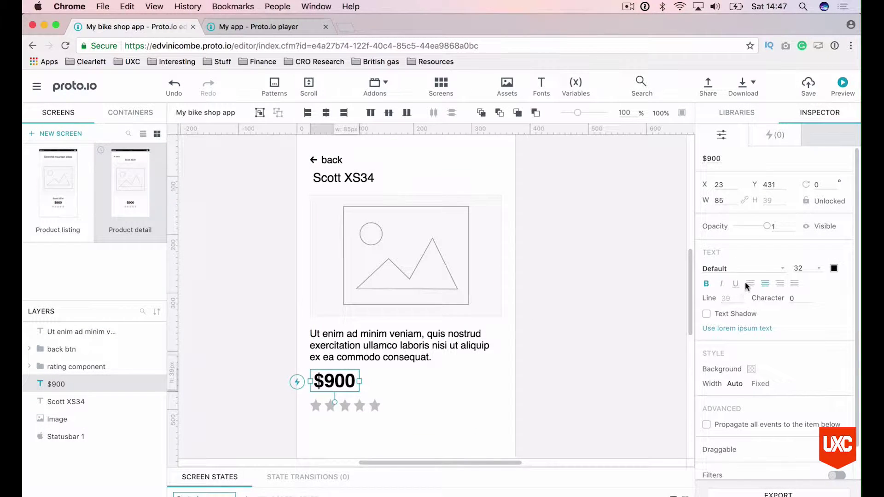
left_click(556, 355)
Insert a Button with Background below the stars and label it 'Buy now'
scroll(556, 360, "down", 5)
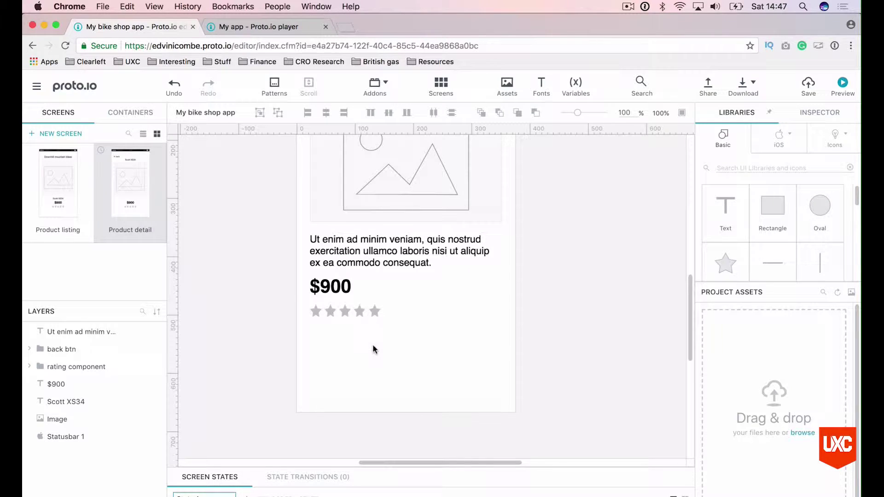
key("super+f")
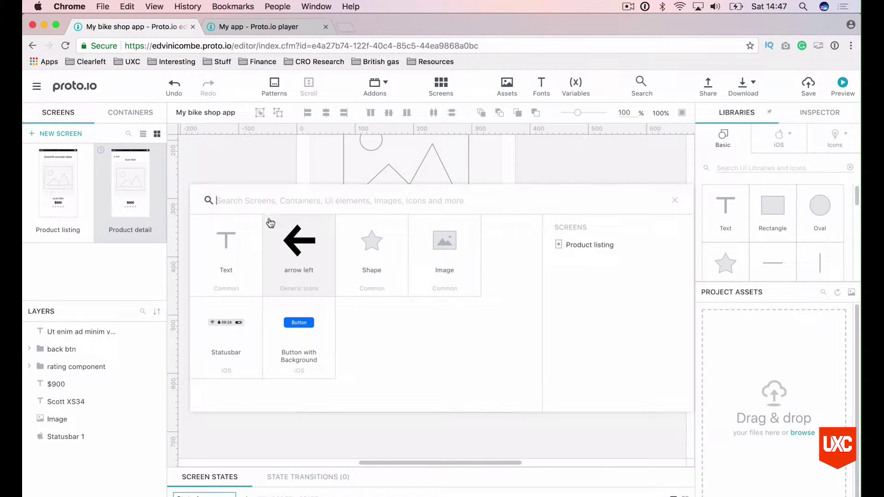
type("button")
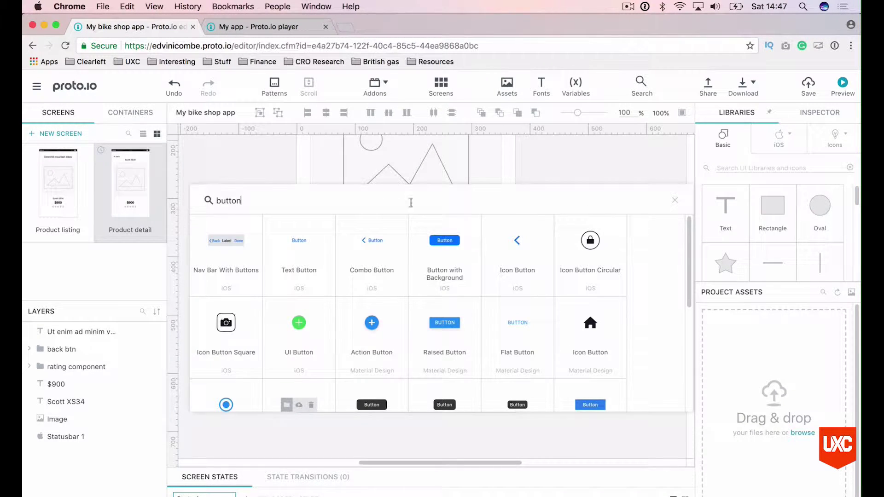
left_click(442, 251)
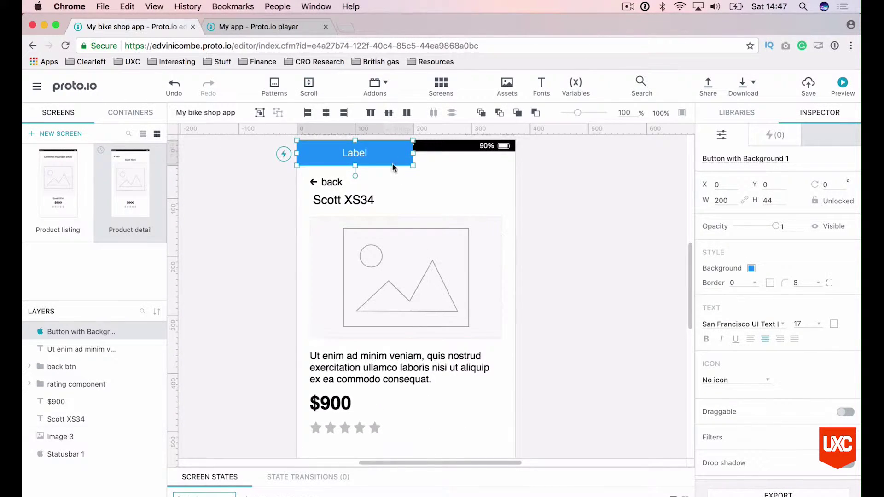
left_click_drag(382, 154, 420, 394)
scroll(421, 387, "down", 3)
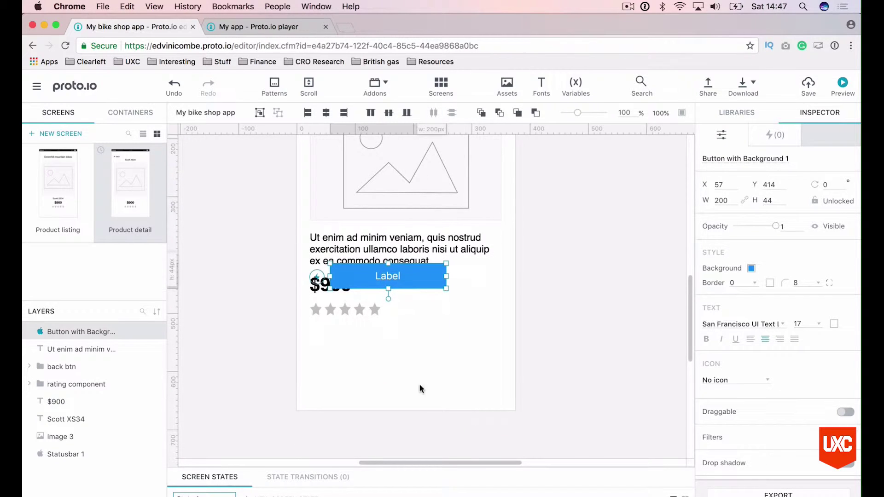
left_click_drag(427, 272, 505, 350)
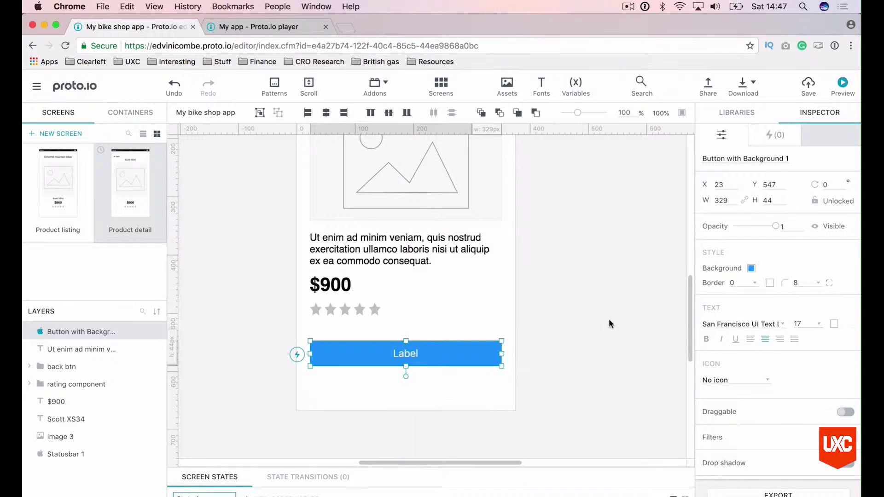
double_click(401, 353)
type("Buy now")
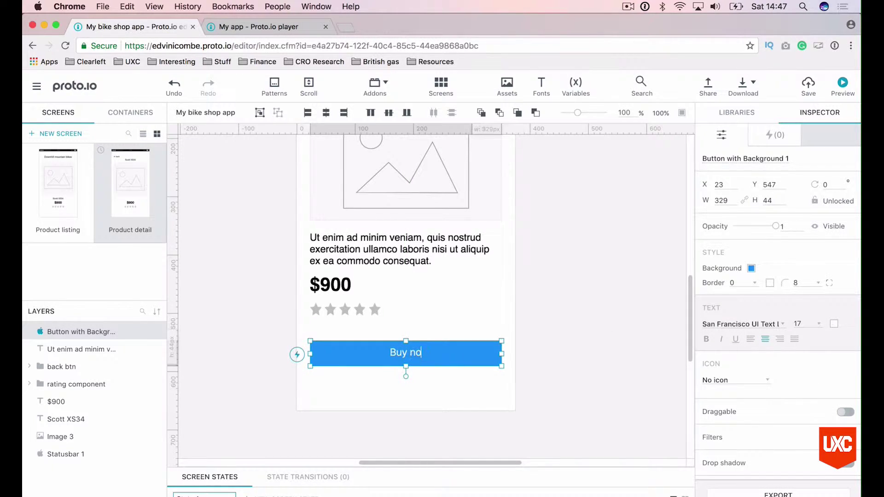
left_click(532, 310)
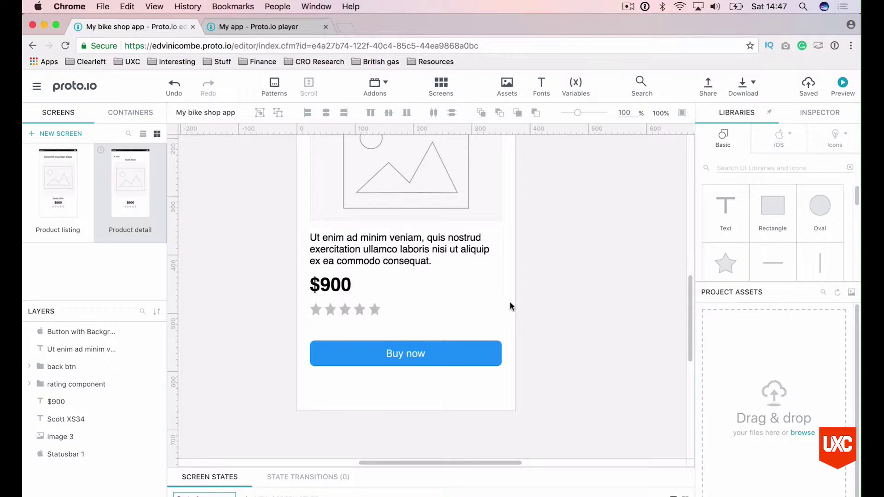
Nudge the back link slightly higher and check the Scott XS34 title's left alignment
scroll(511, 303, "up", 5)
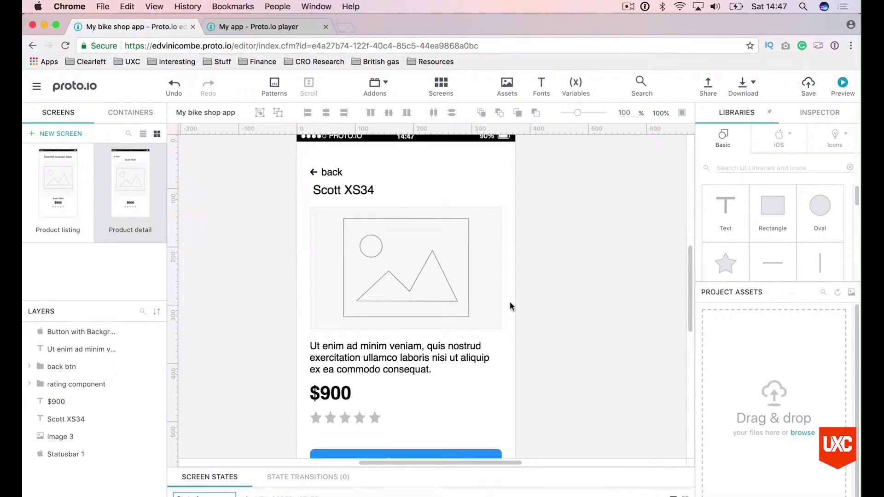
scroll(361, 158, "up", 1)
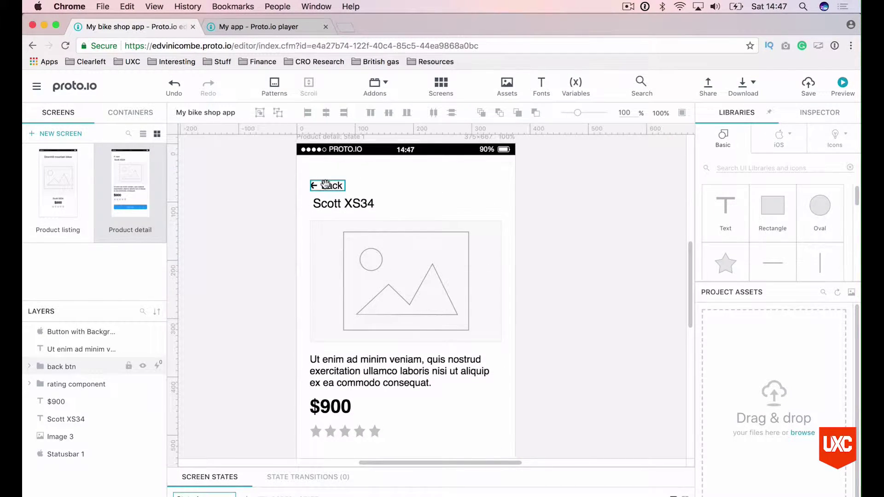
left_click_drag(325, 184, 326, 178)
left_click(402, 186)
left_click(336, 206)
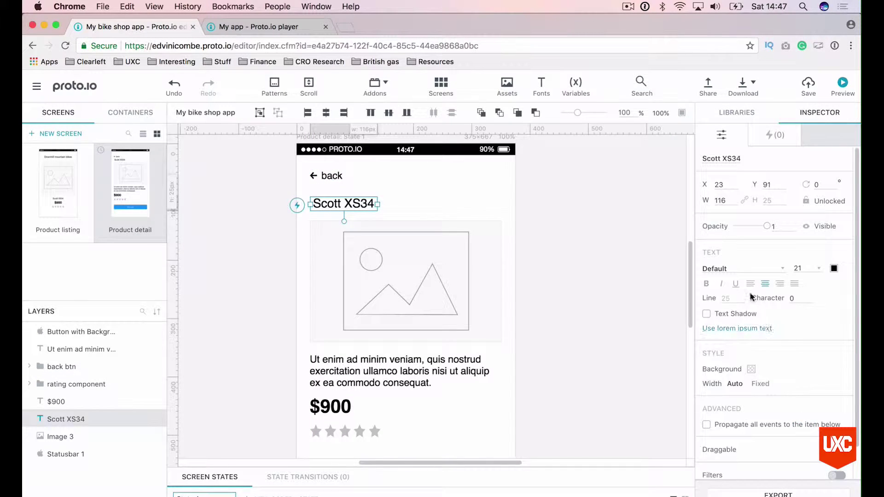
left_click(561, 230)
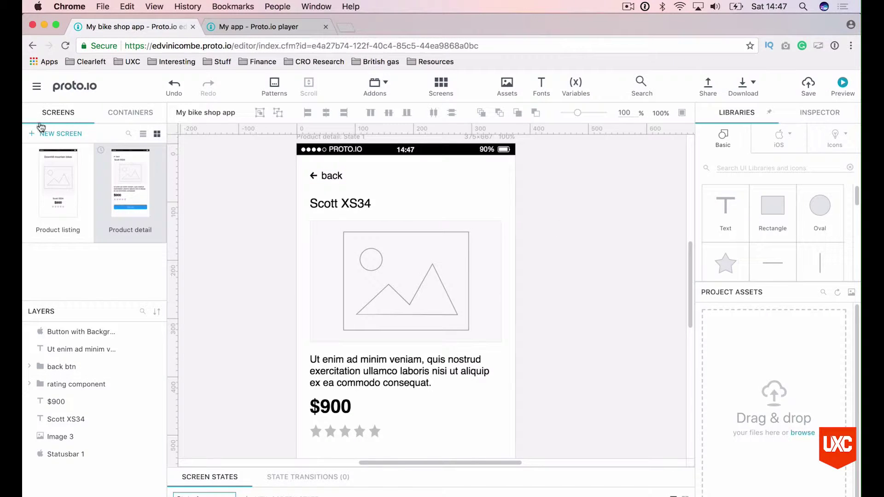
Link the Product listing image to Product detail on tap with a 400 ms Slide left transition
left_click(76, 184)
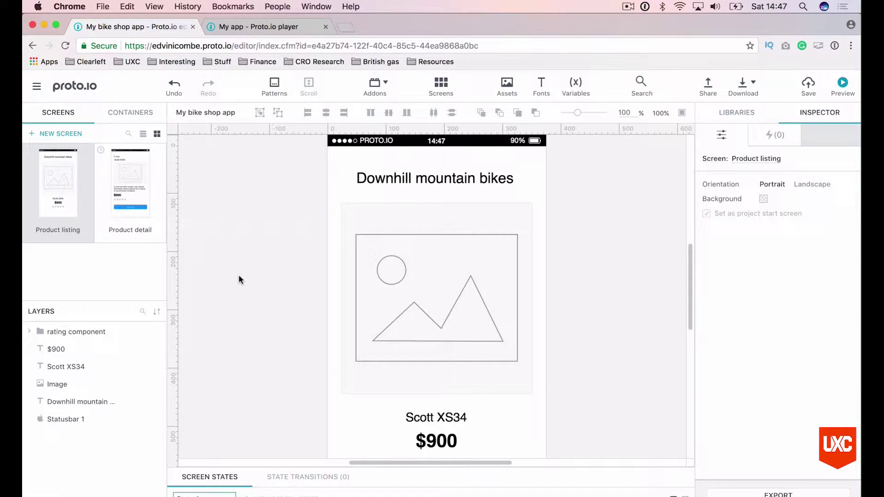
left_click(368, 271)
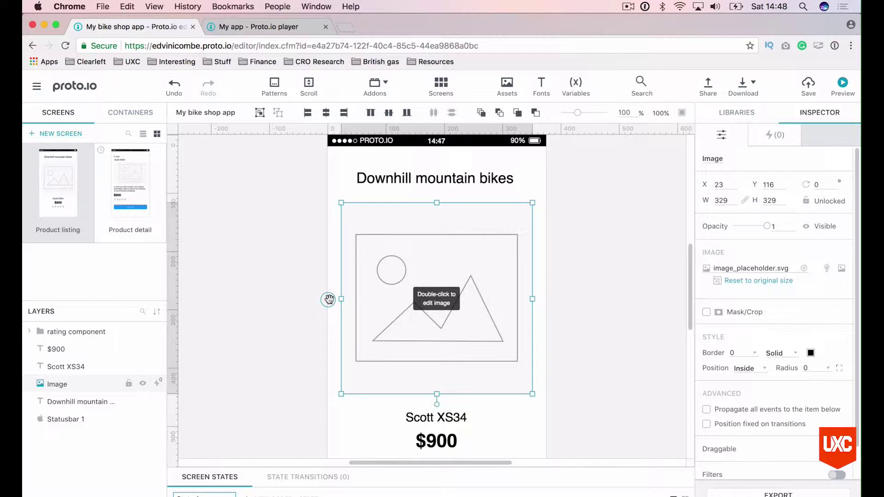
left_click_drag(328, 300, 129, 192)
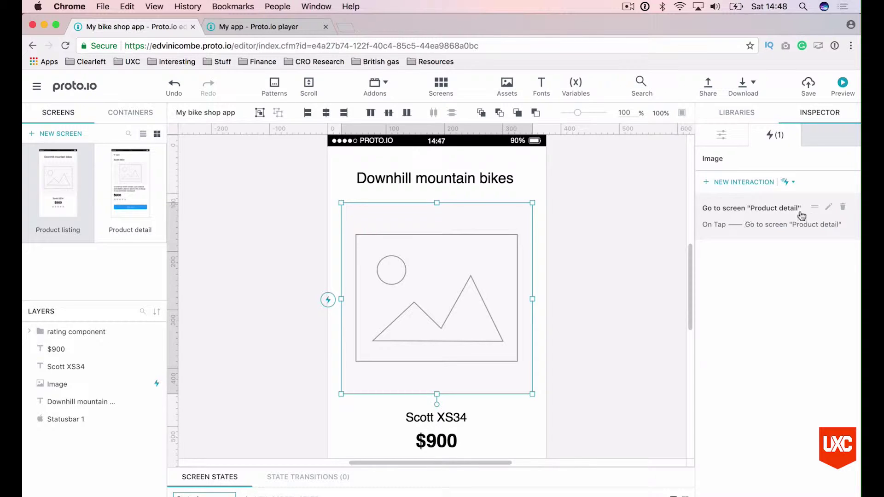
left_click(830, 209)
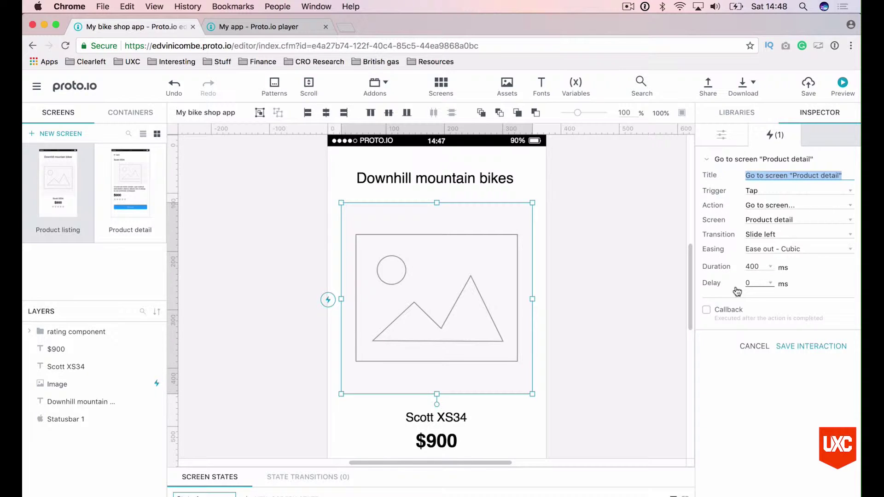
left_click(762, 236)
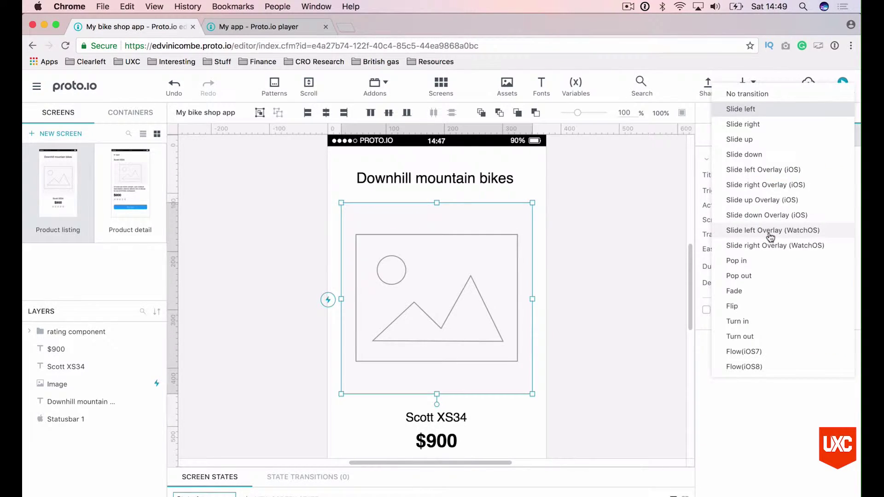
left_click(659, 230)
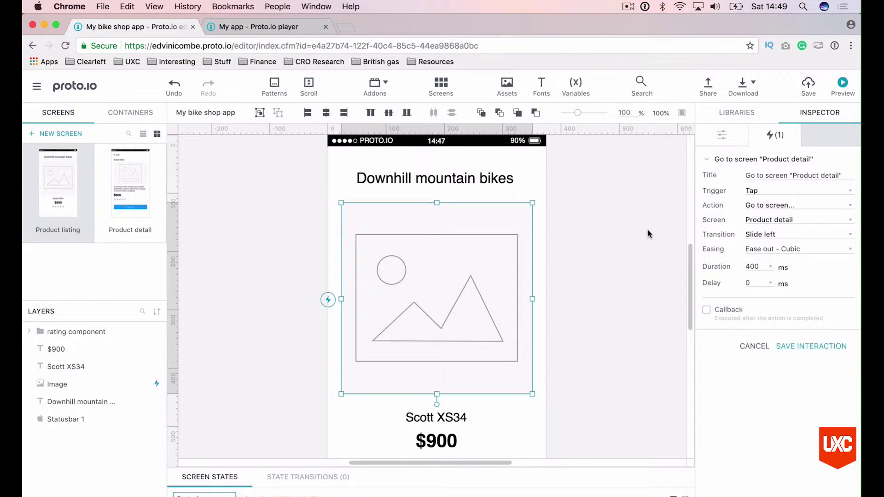
key("Return")
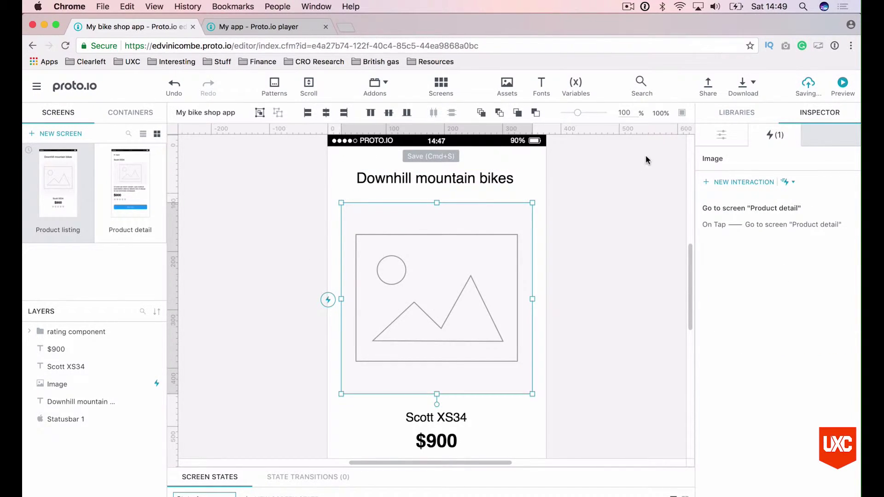
Preview the prototype in the Player and tap the listing image to reach Product detail
left_click(843, 85)
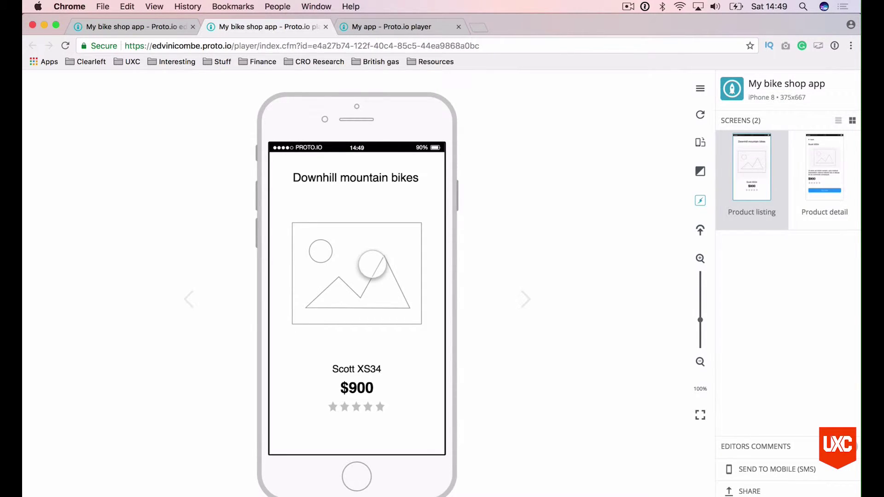
left_click(372, 264)
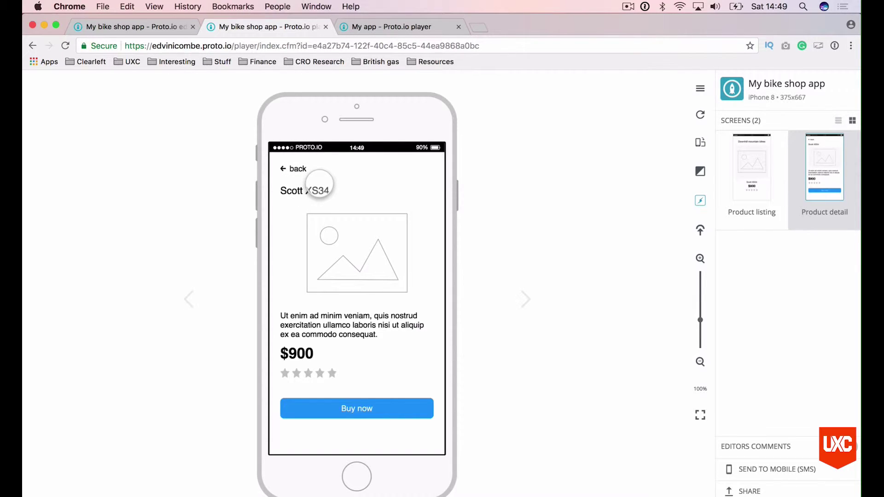
Link the back btn on Product detail to Product listing on tap with a Slide right transition
left_click(139, 27)
left_click(145, 175)
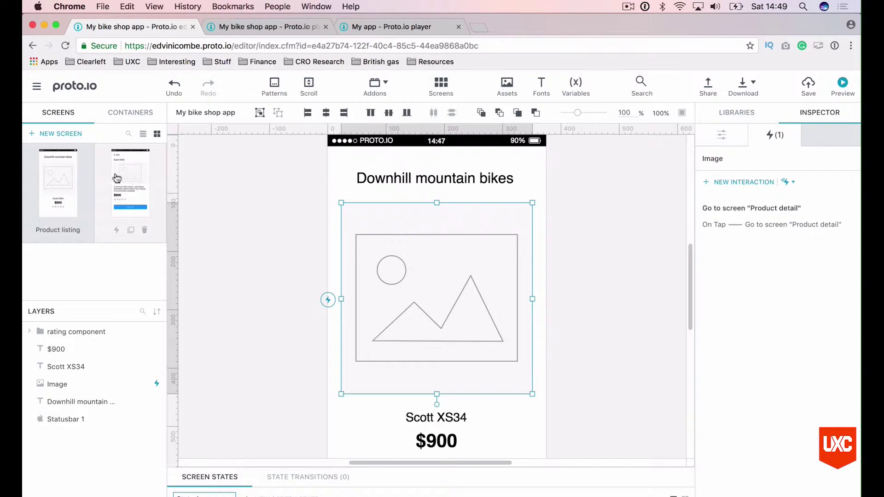
left_click(115, 179)
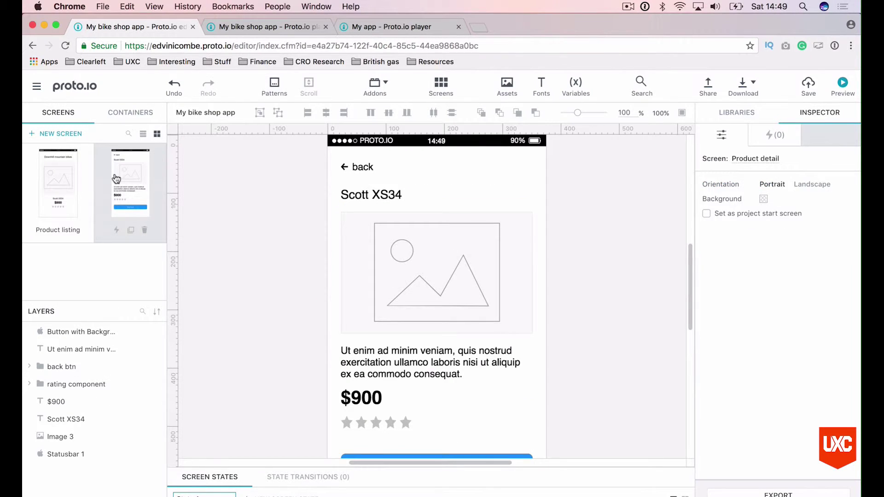
left_click(367, 169)
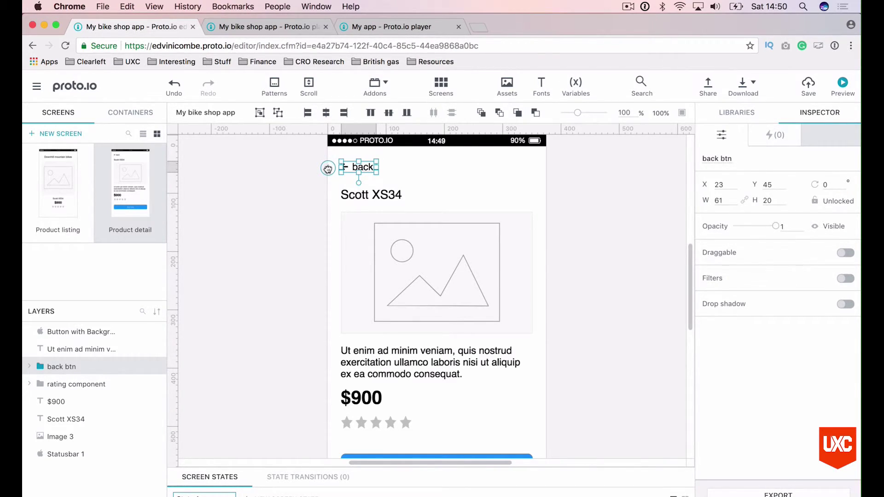
left_click_drag(327, 169, 59, 200)
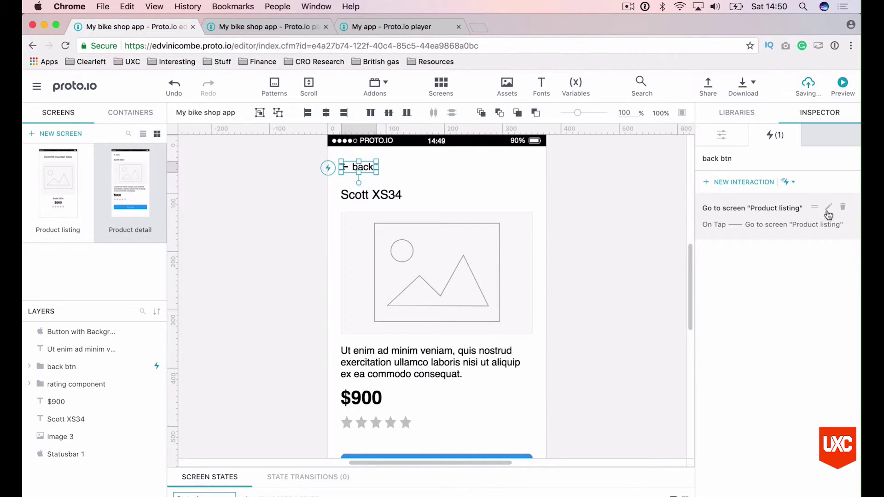
left_click(829, 212)
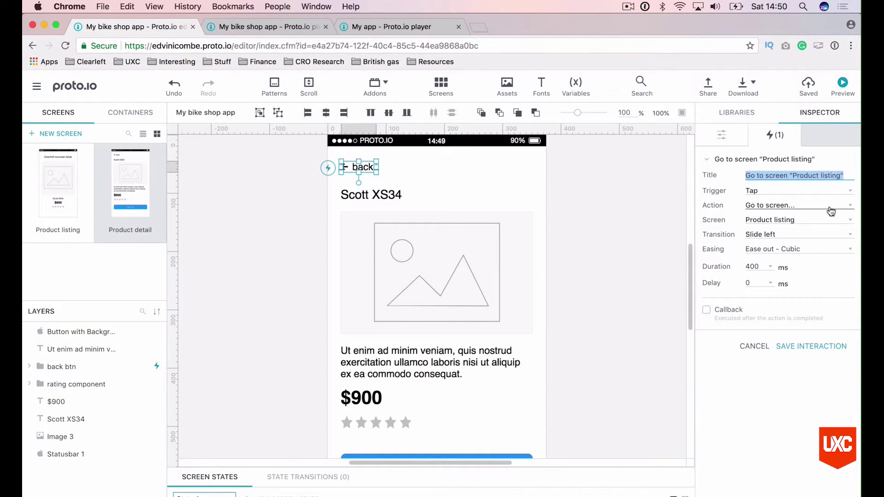
left_click(784, 234)
left_click(783, 125)
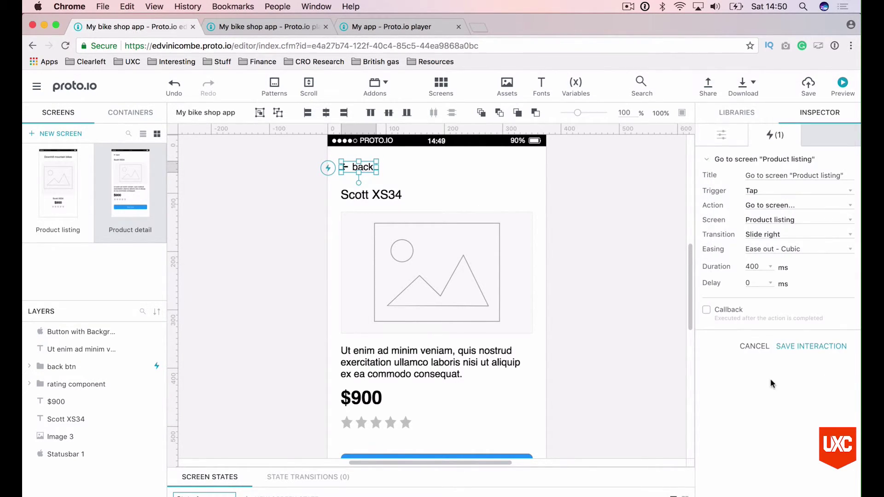
left_click(822, 349)
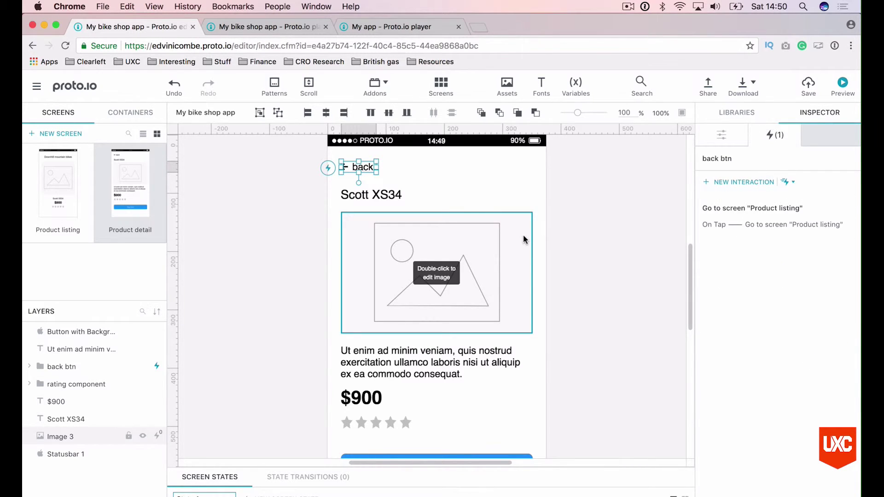
Preview the prototype: tap the listing image to reach Product detail, then 'back' to Product listing
left_click(840, 86)
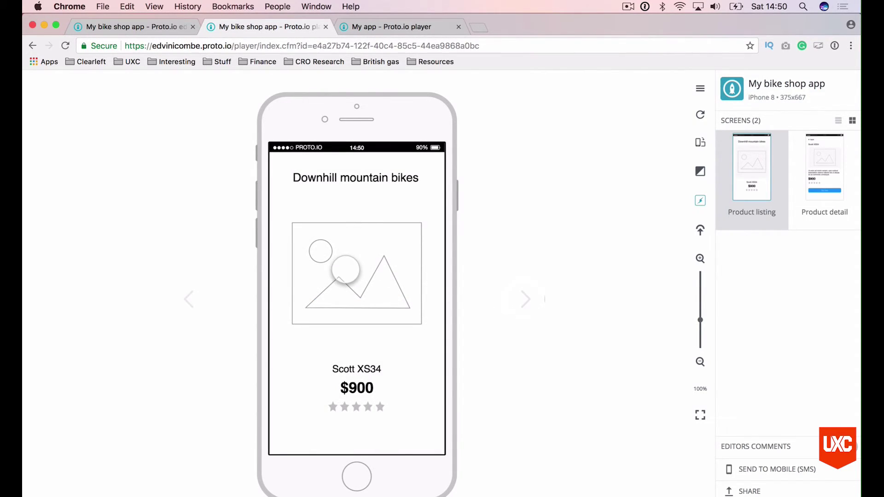
left_click(346, 269)
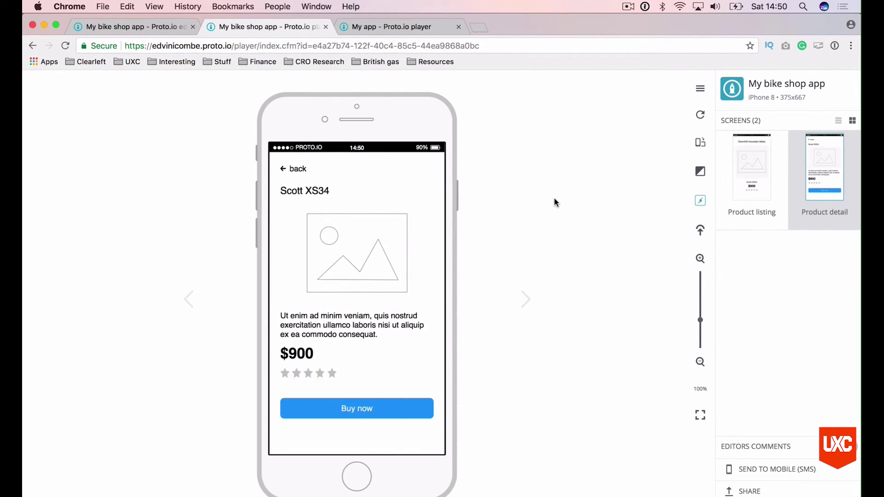
left_click(295, 169)
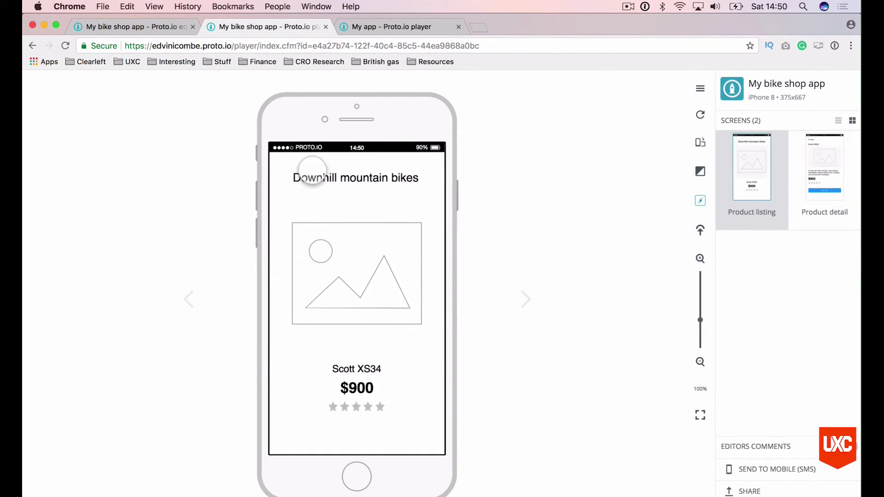